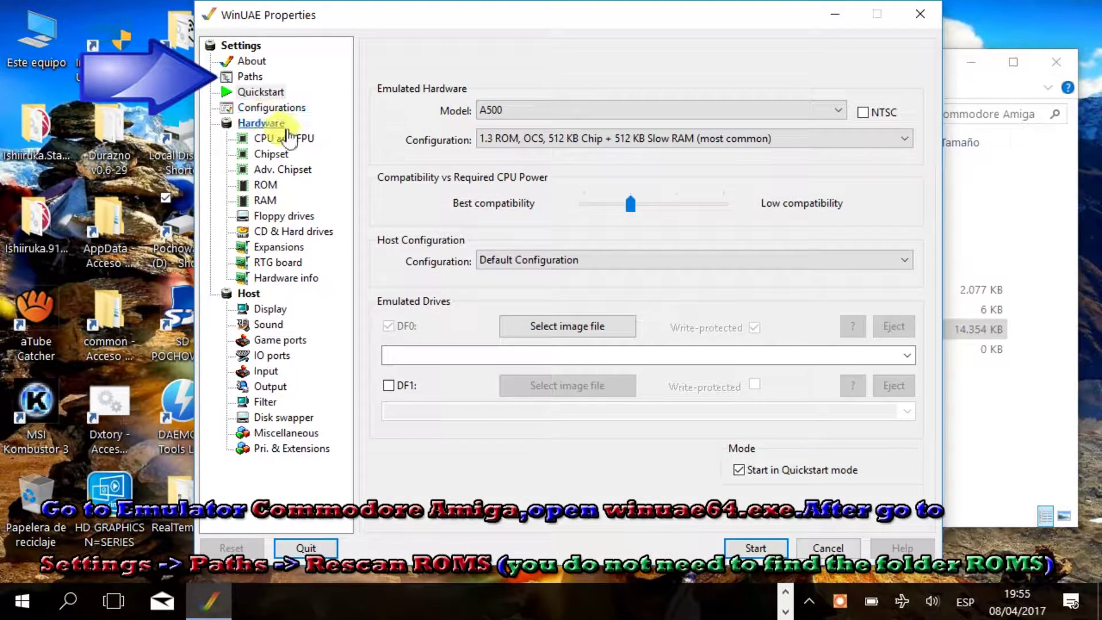
- Rescan the system ROMs in the emulator's path settings and acknowledge the scan report
click(253, 77)
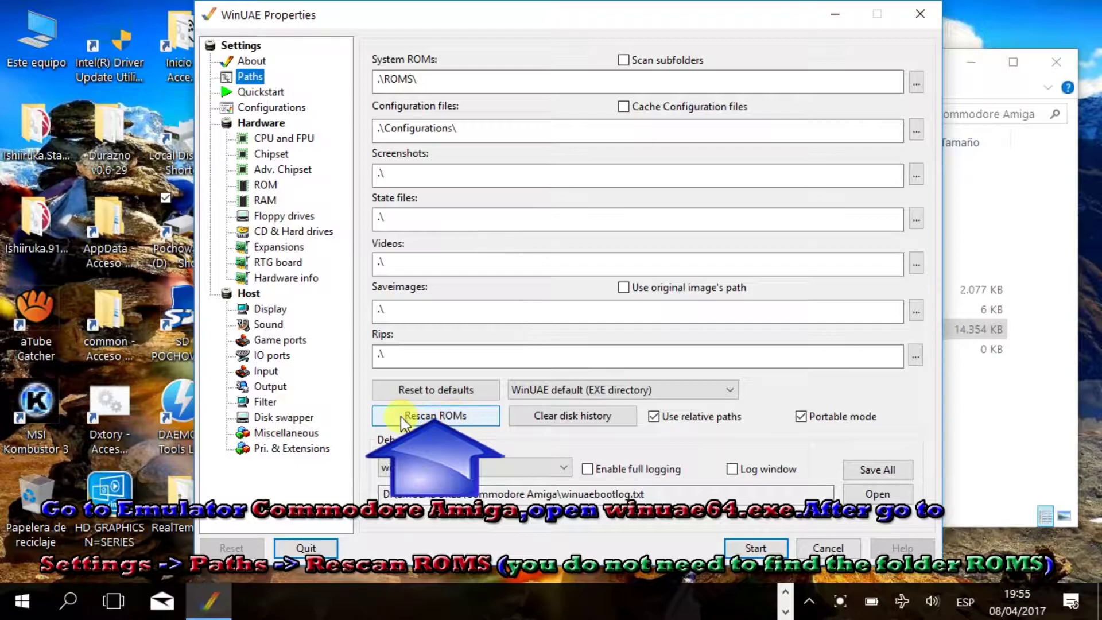
click(435, 415)
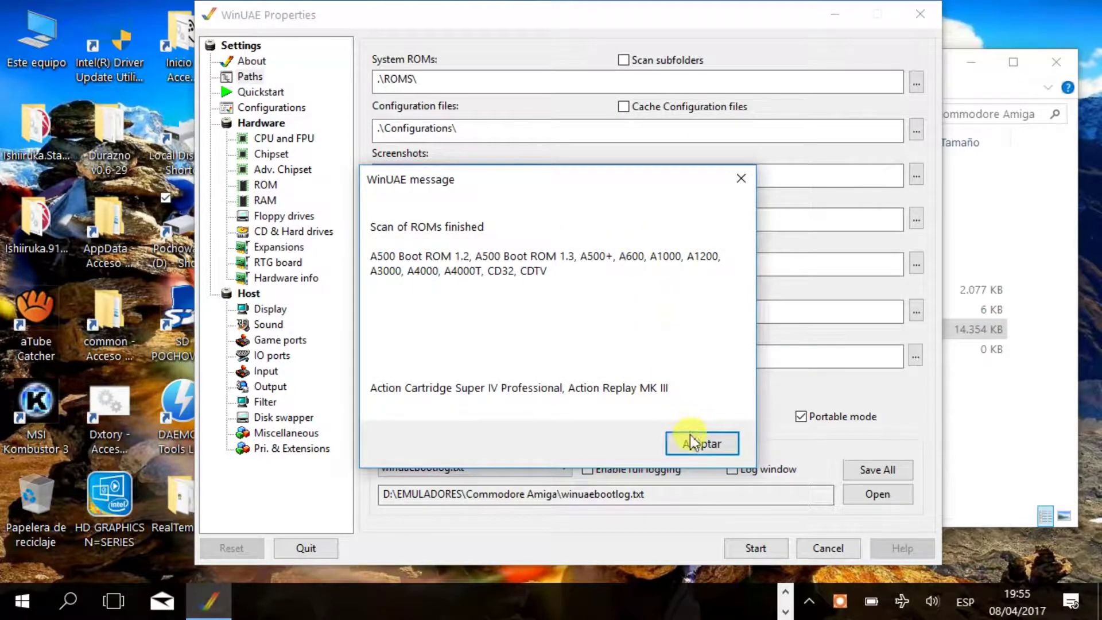
click(693, 442)
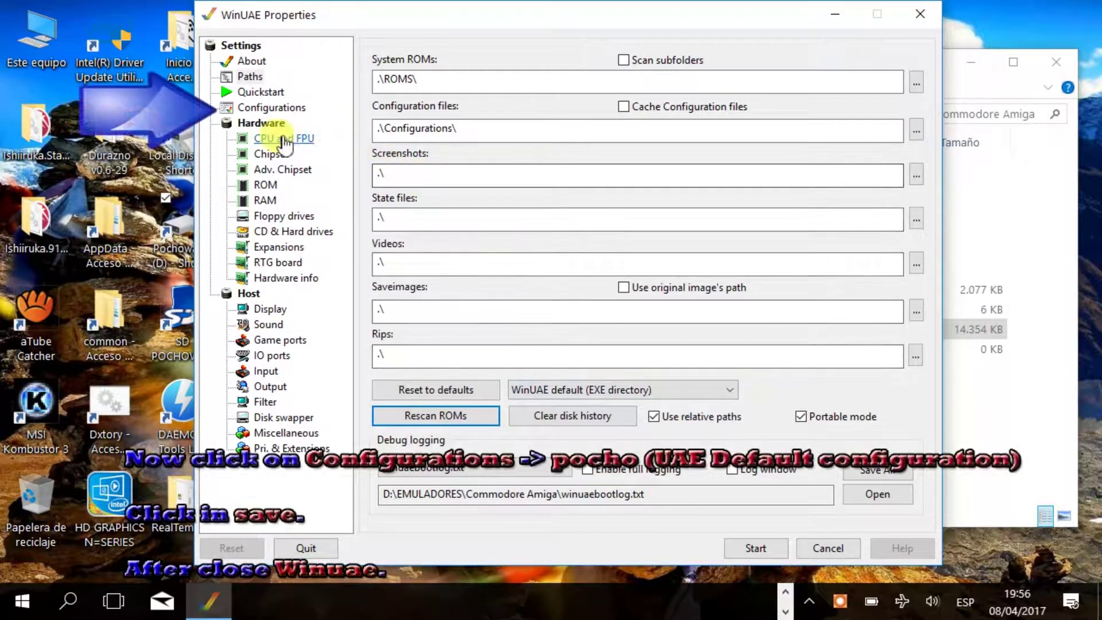
- Select the Pocho (UAE default configuration) entry, save it, and close the emulator's properties window
click(262, 92)
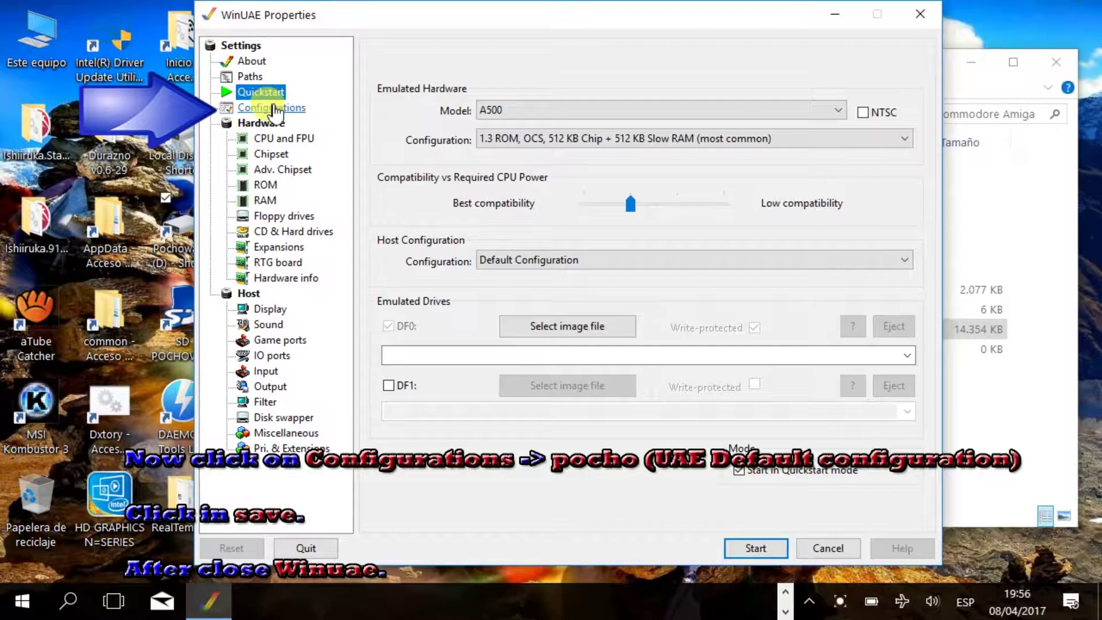
click(274, 108)
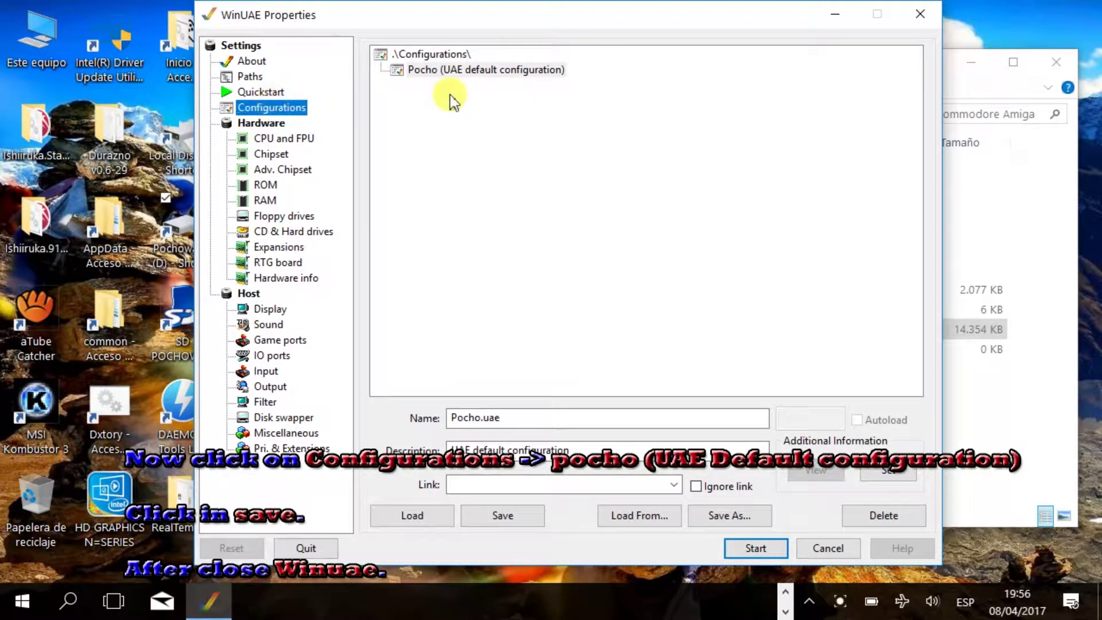
click(448, 70)
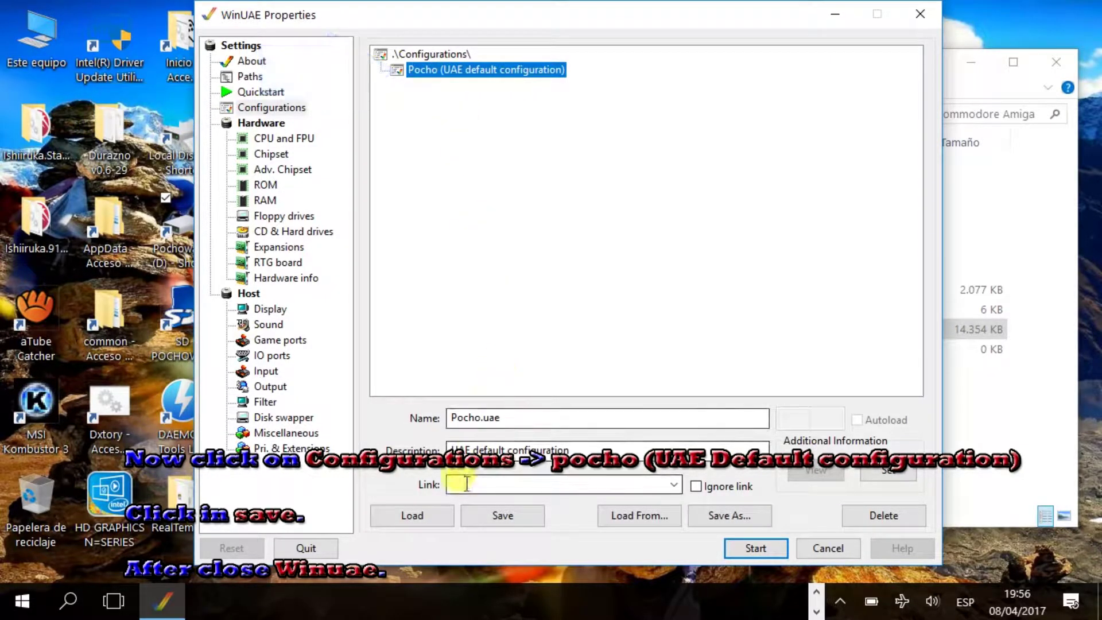
click(503, 516)
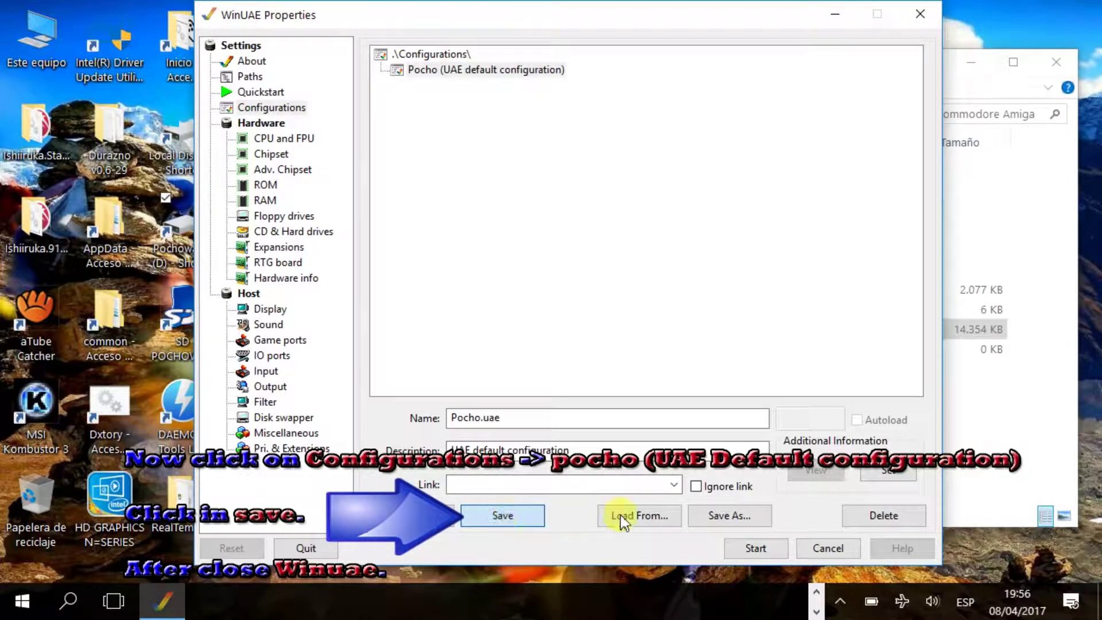
click(917, 22)
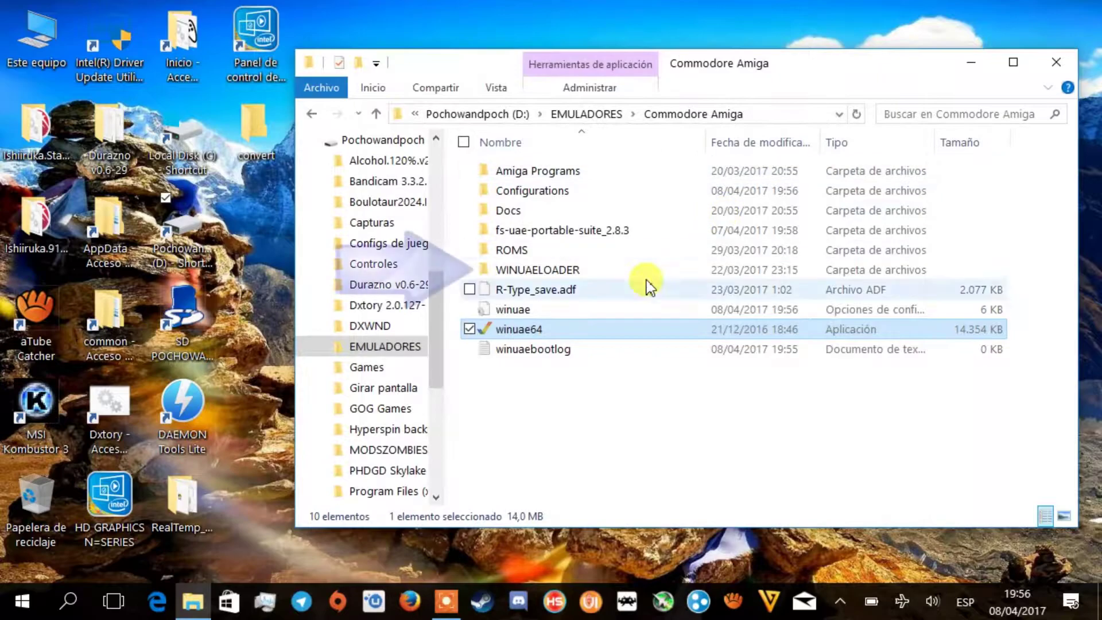
- Launch the WinUAELoader application from the WINUAELOADER folder inside Commodore Amiga
click(569, 278)
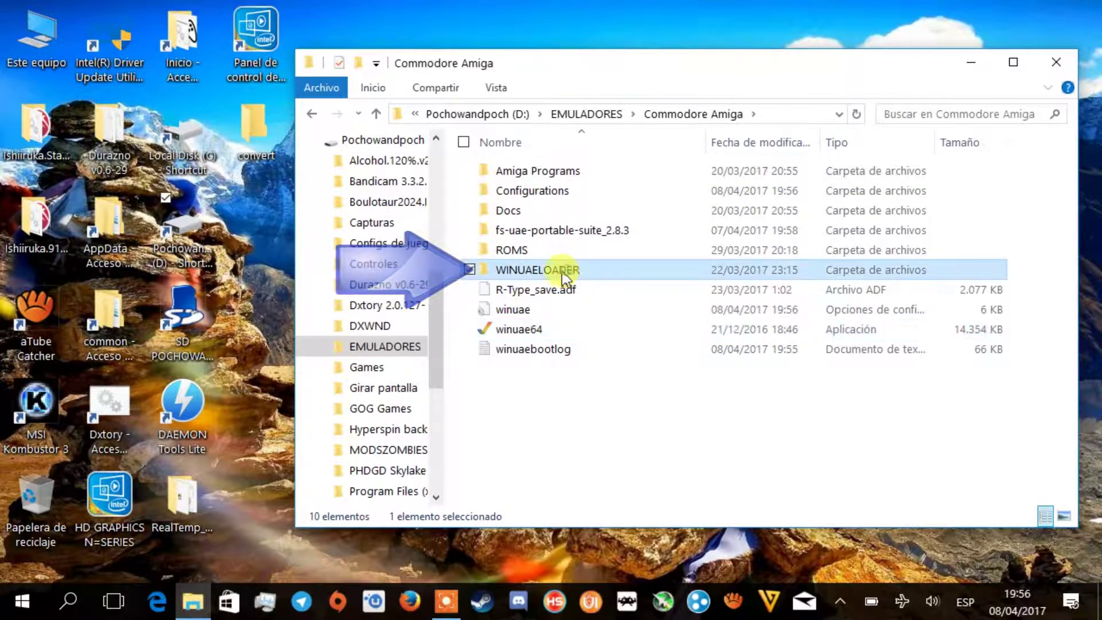
double_click(553, 277)
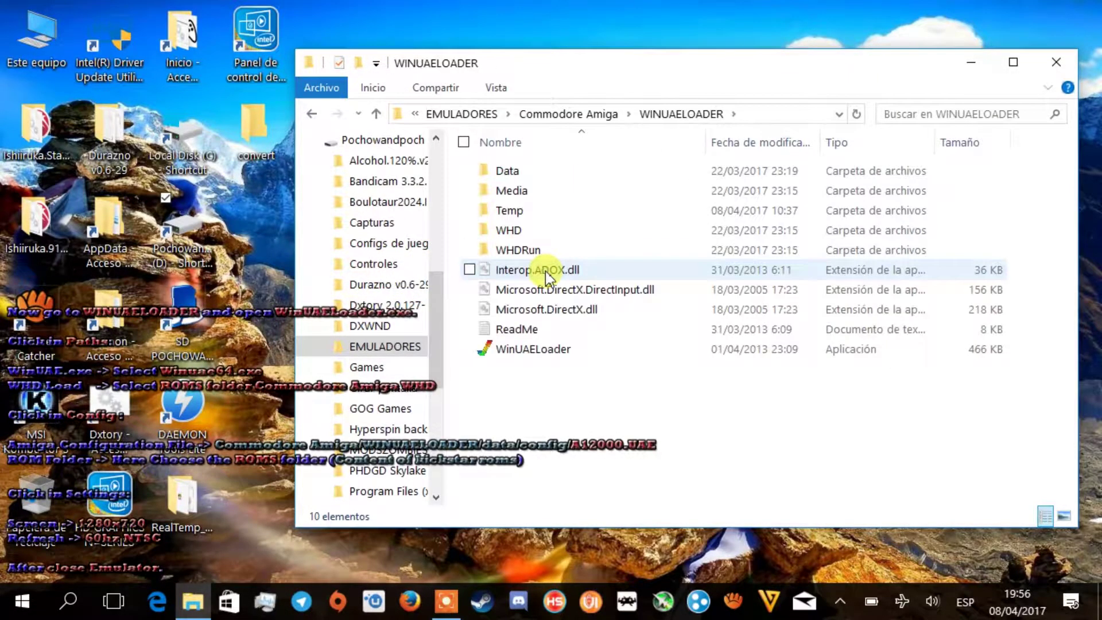
click(549, 350)
double_click(550, 349)
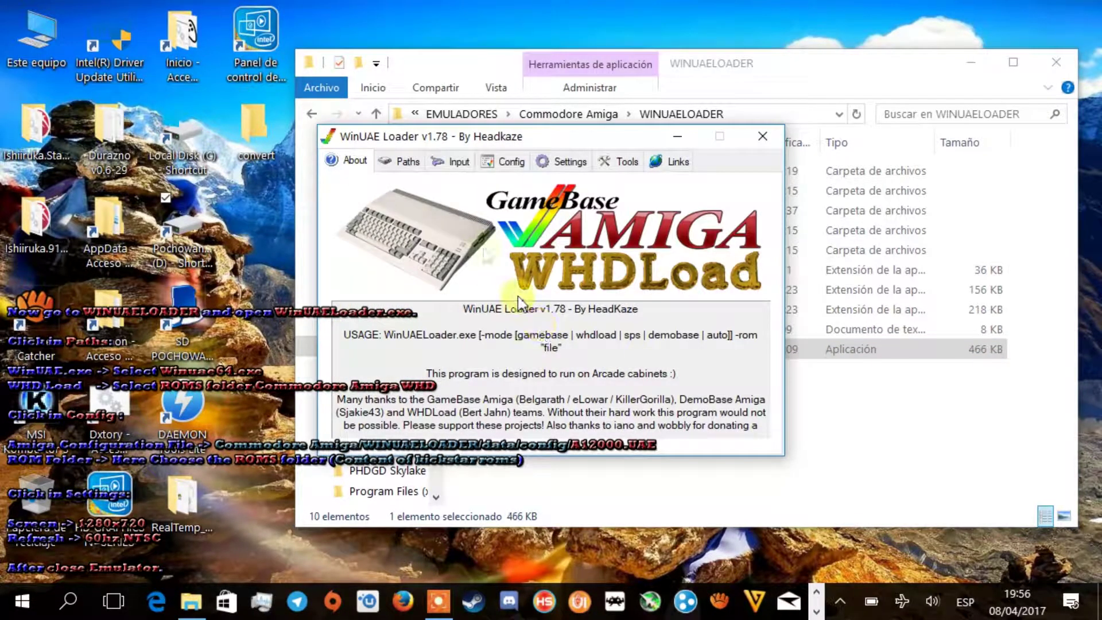
- Set the WHDLoad ROM folder path to D:\ROMS\ROMS\Roms Commodore Amiga WHD
click(404, 161)
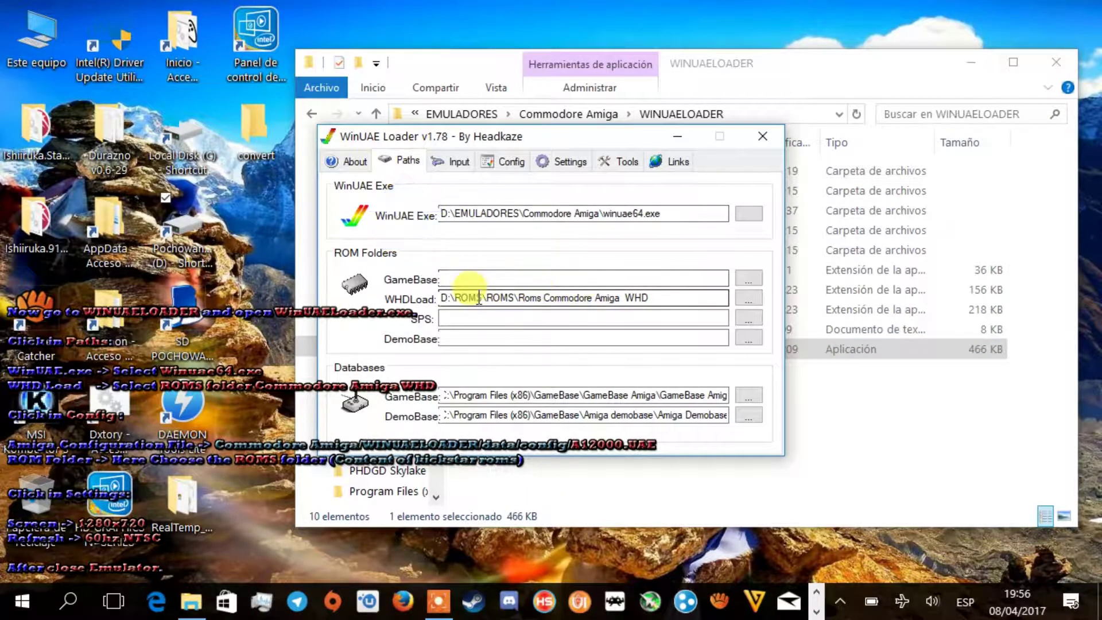
double_click(614, 298)
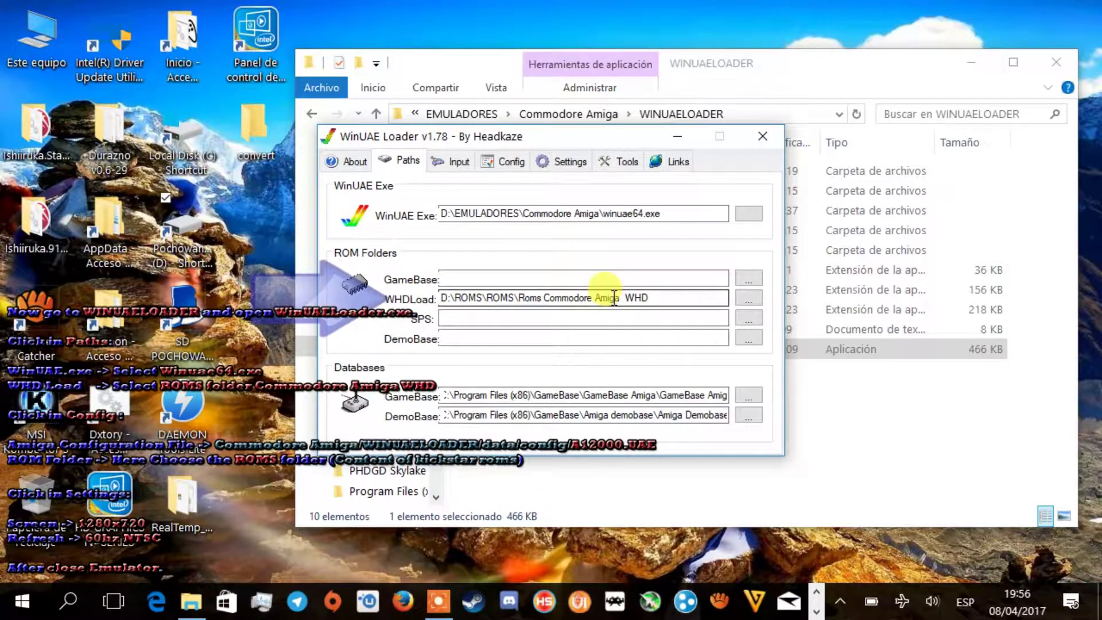
click(749, 298)
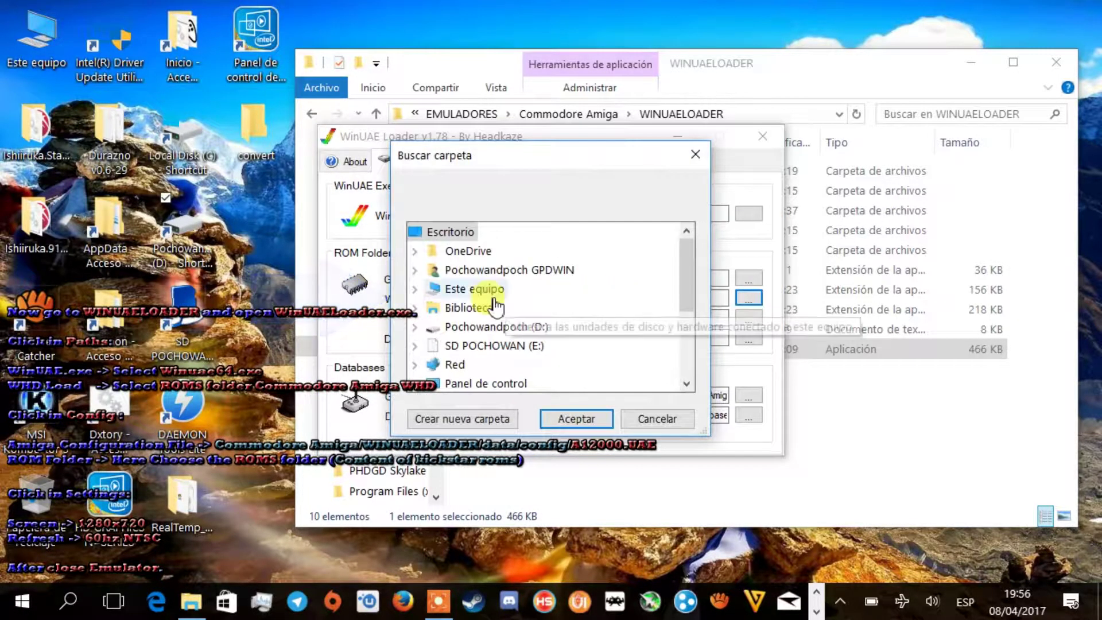
click(415, 328)
scroll(447, 330, down, 8)
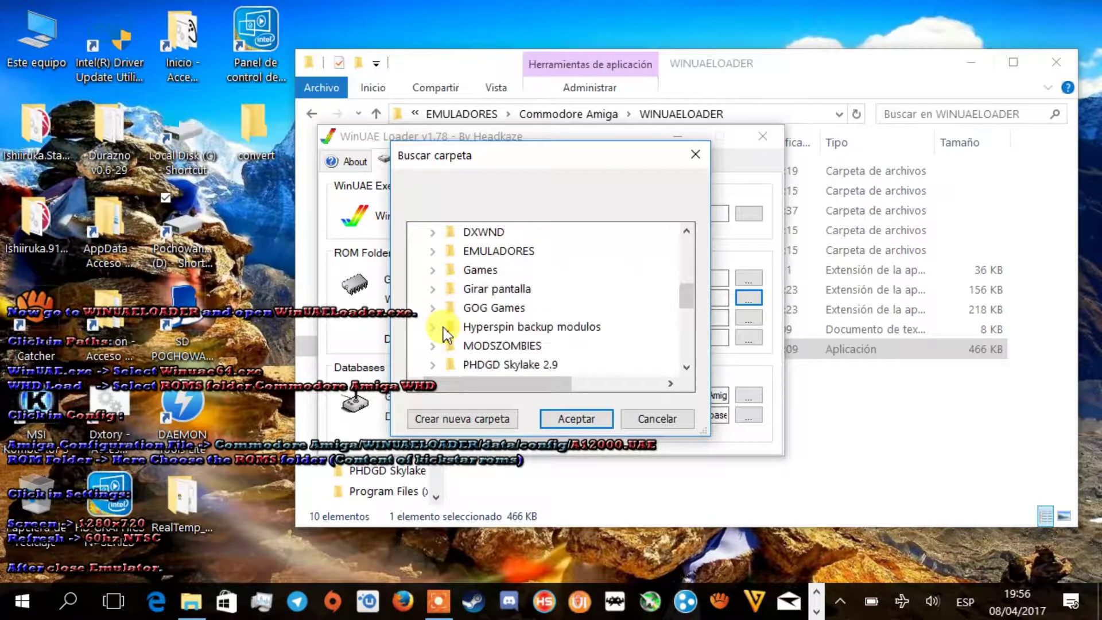
click(433, 232)
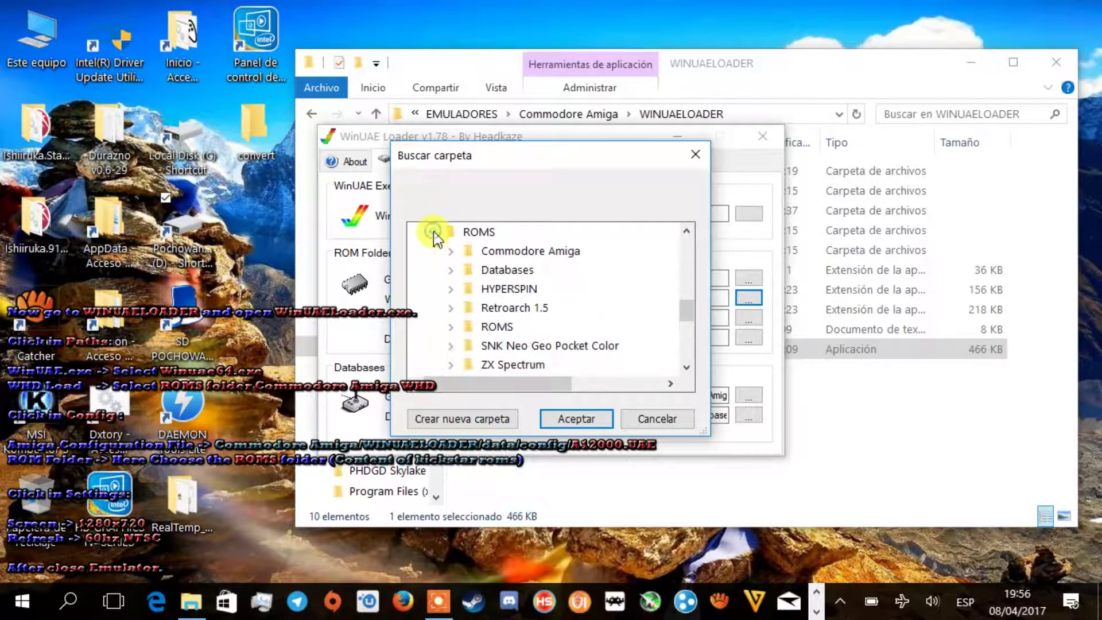
click(452, 328)
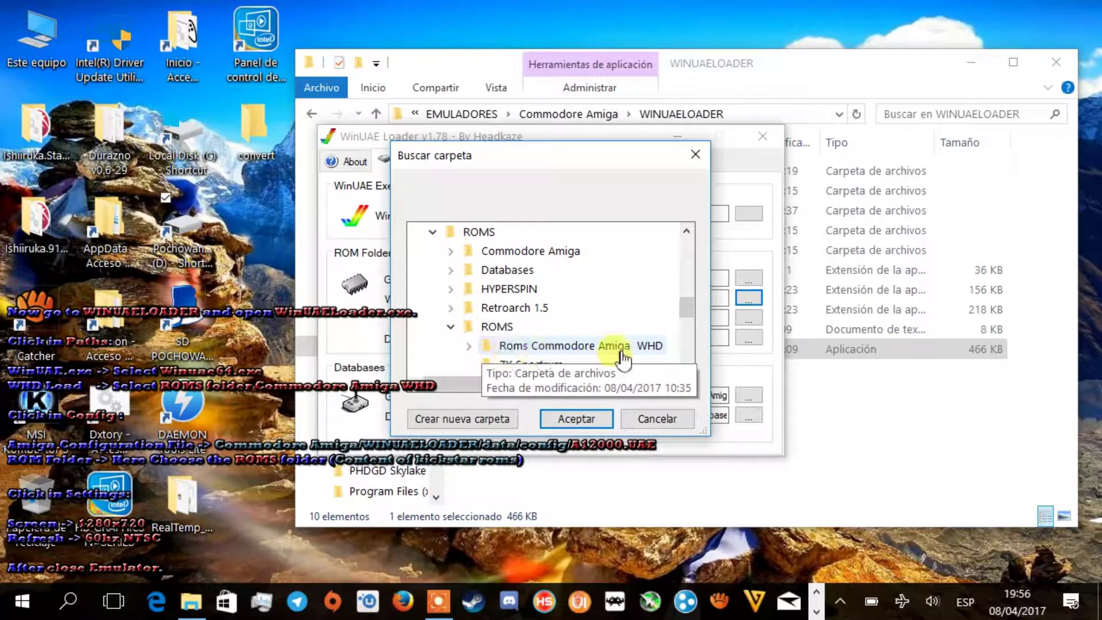
click(525, 348)
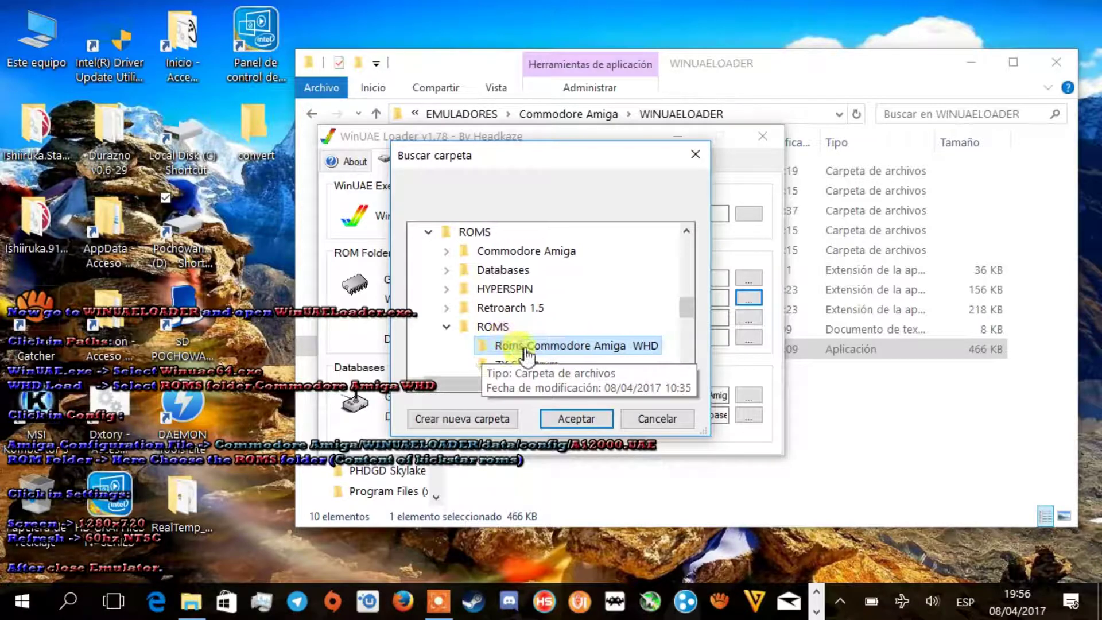
click(579, 420)
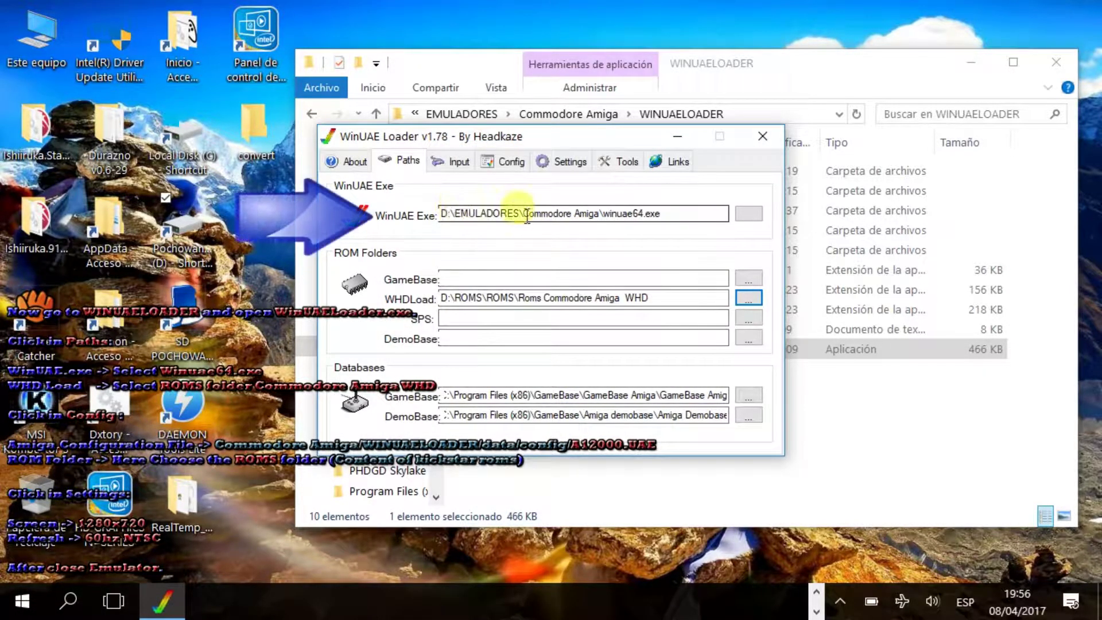
- Set the WinUAE Exe path to winuae64 in D:\EMULADORES\Commodore Amiga
click(744, 218)
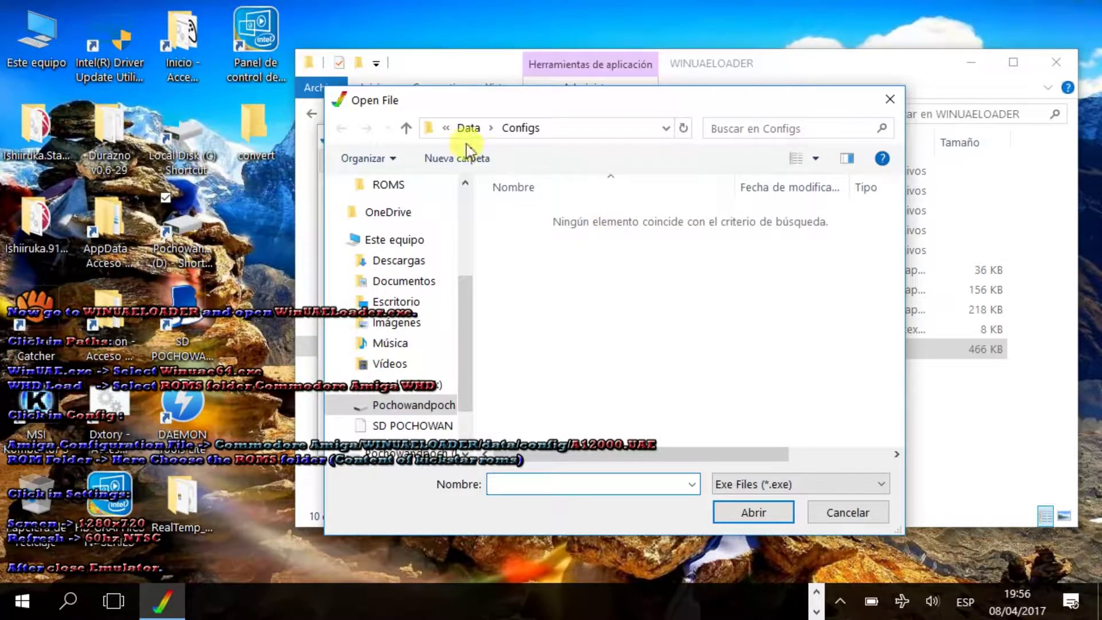
click(403, 406)
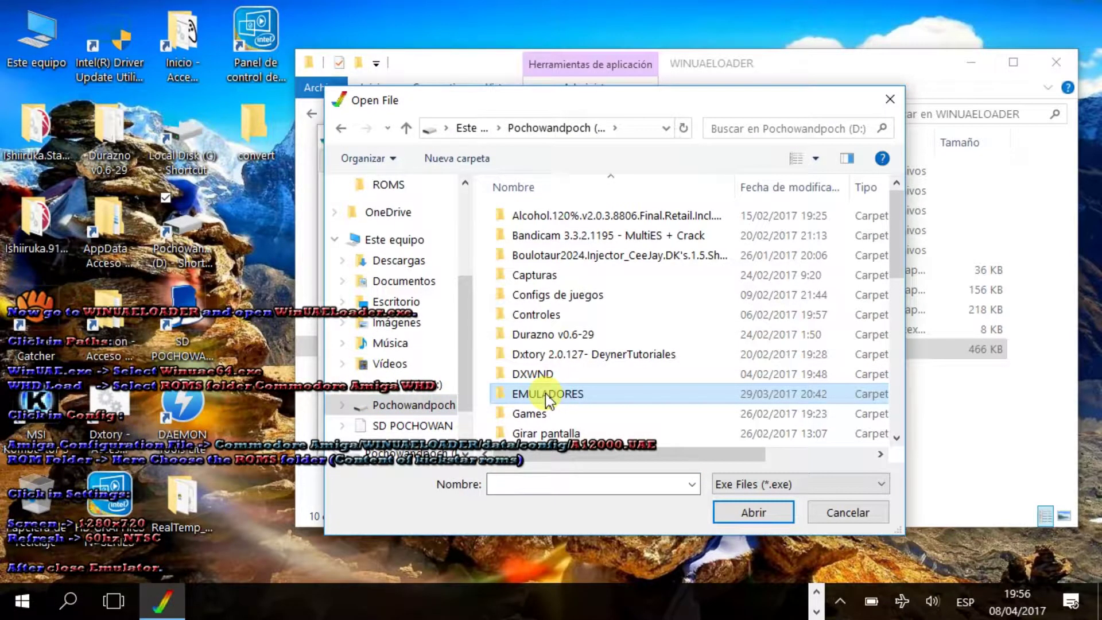
click(723, 513)
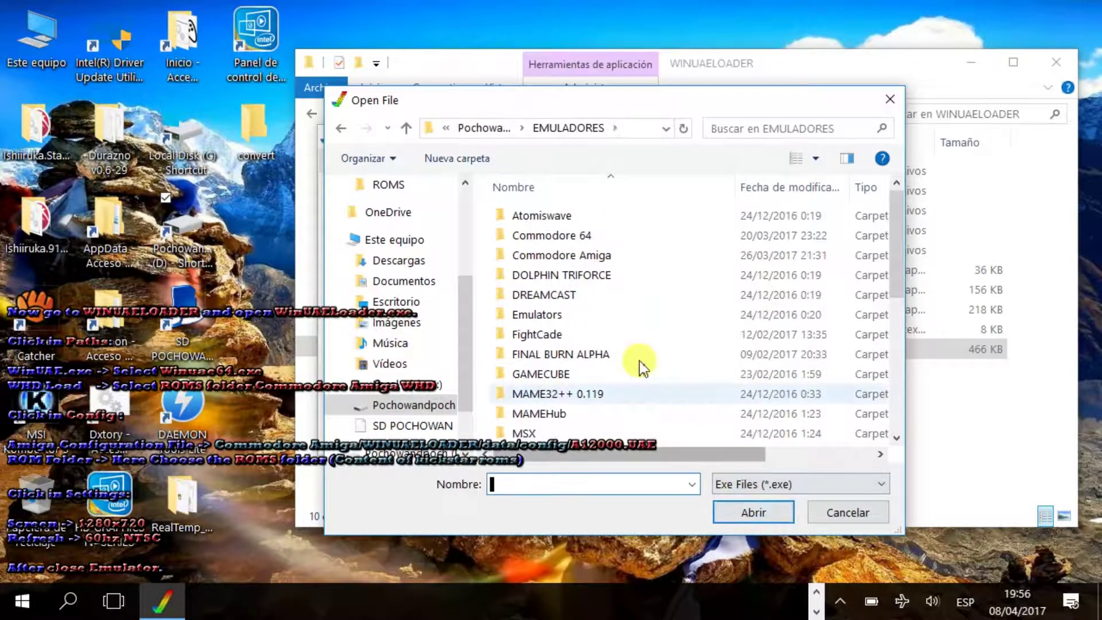
double_click(567, 255)
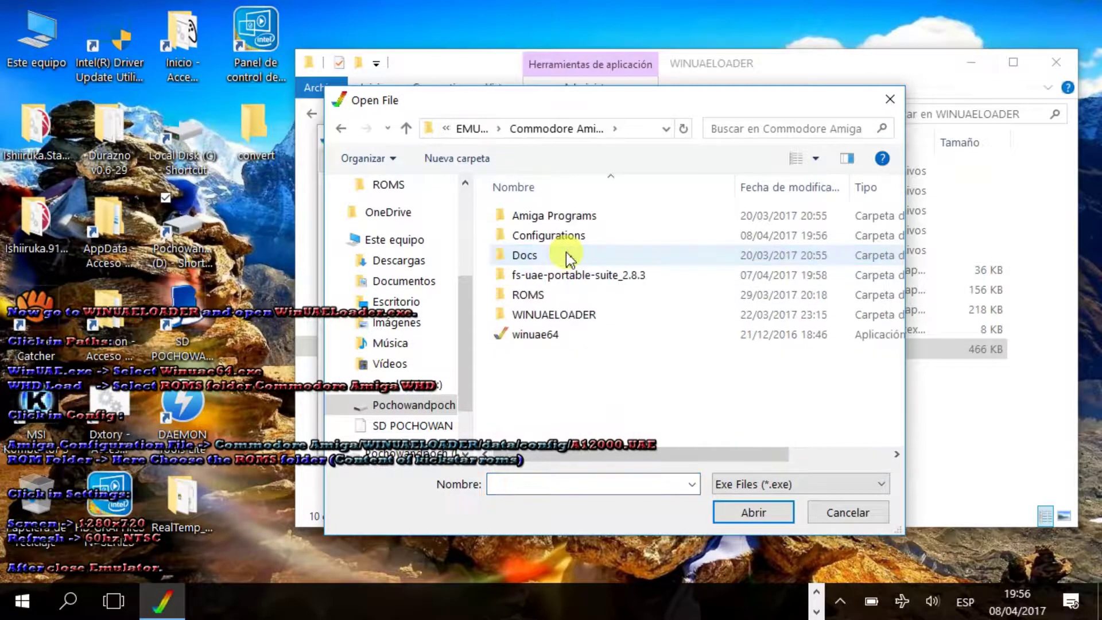
click(529, 333)
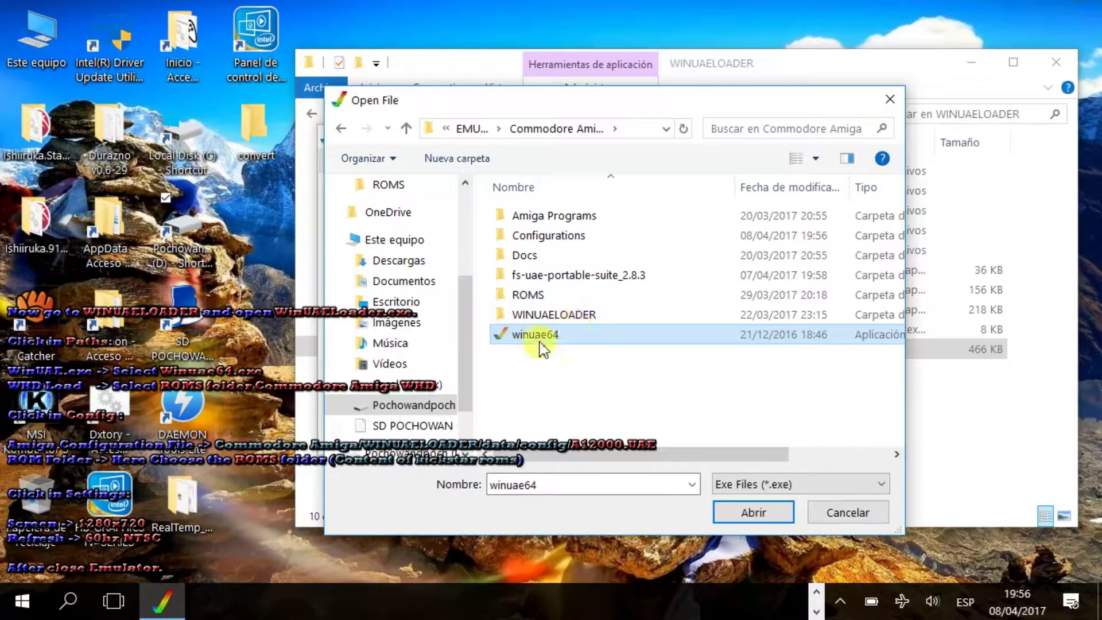
click(734, 517)
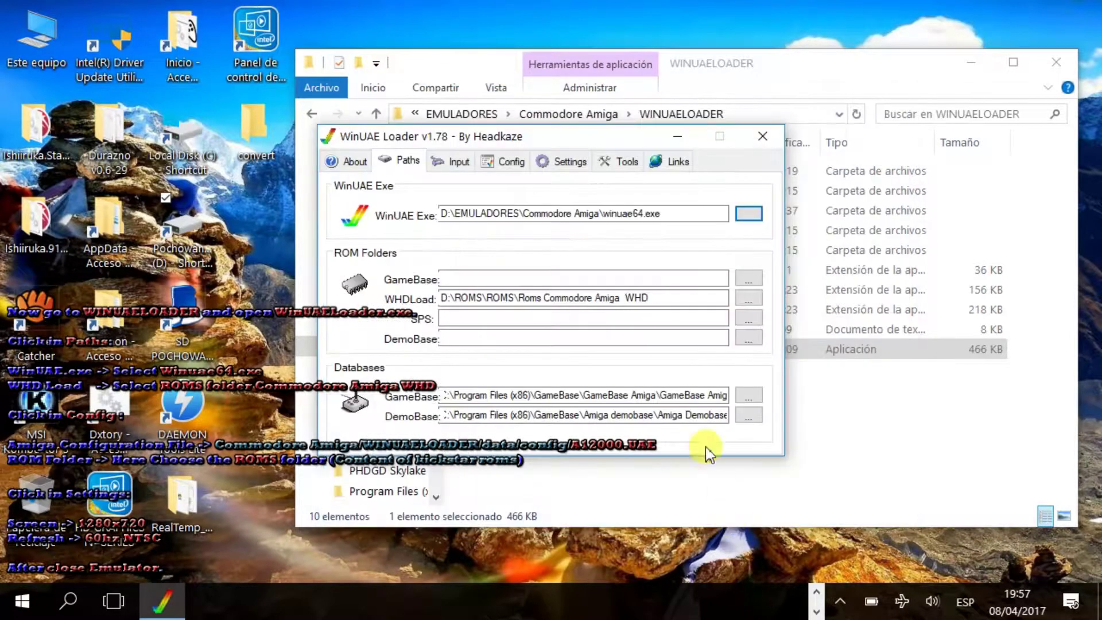
- Set the config generator's Amiga Configuration File to A1200.UAE from the WINUAELOADER\Data\Configs folder
click(458, 160)
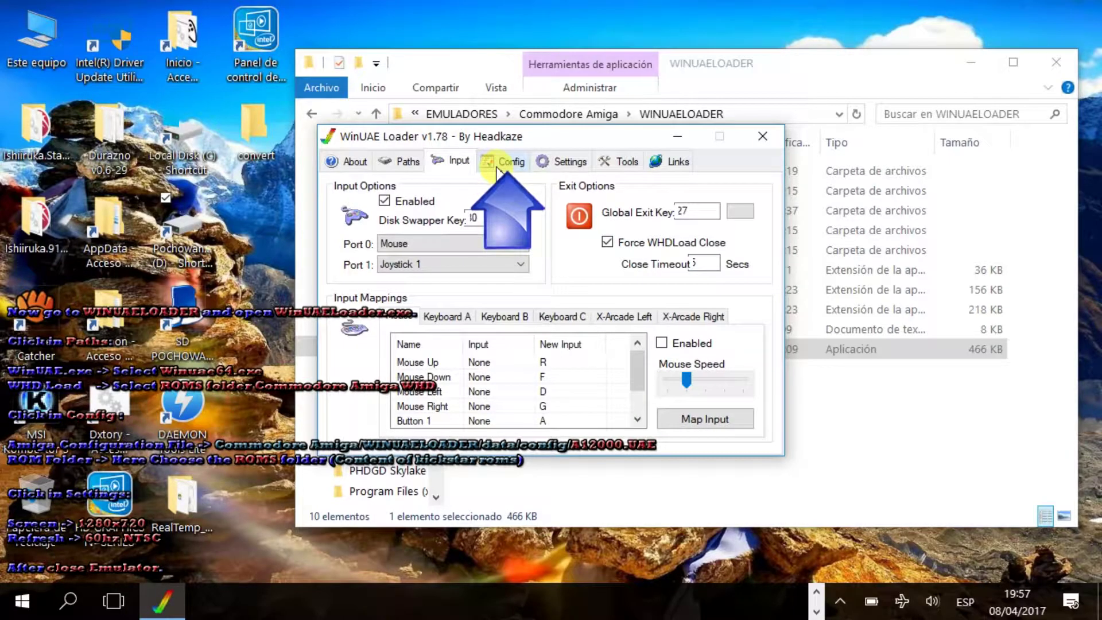
click(498, 171)
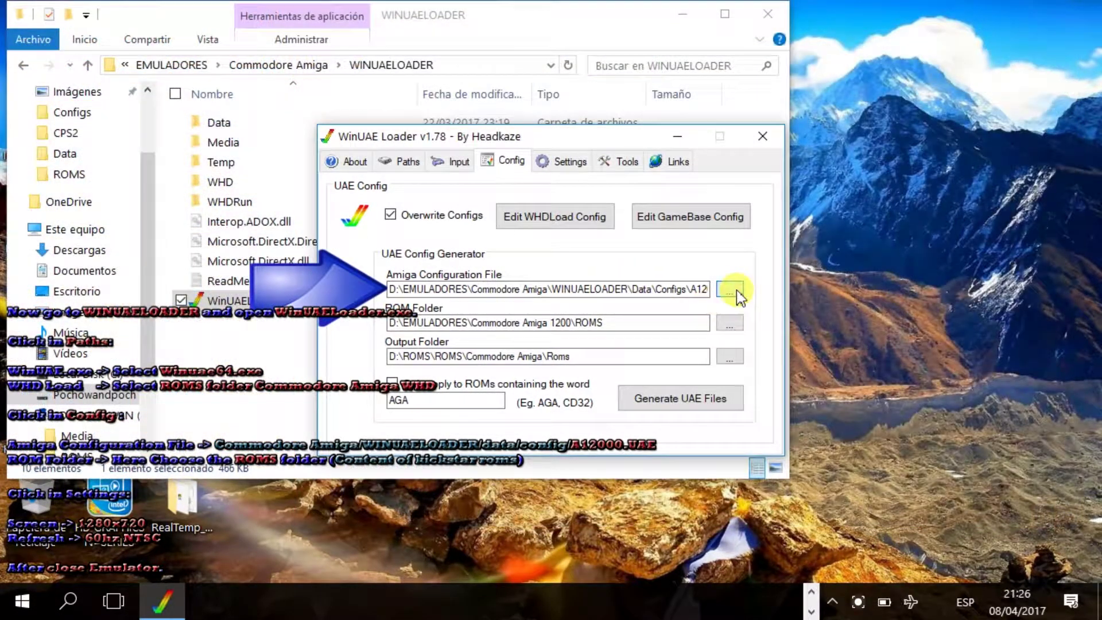
click(738, 292)
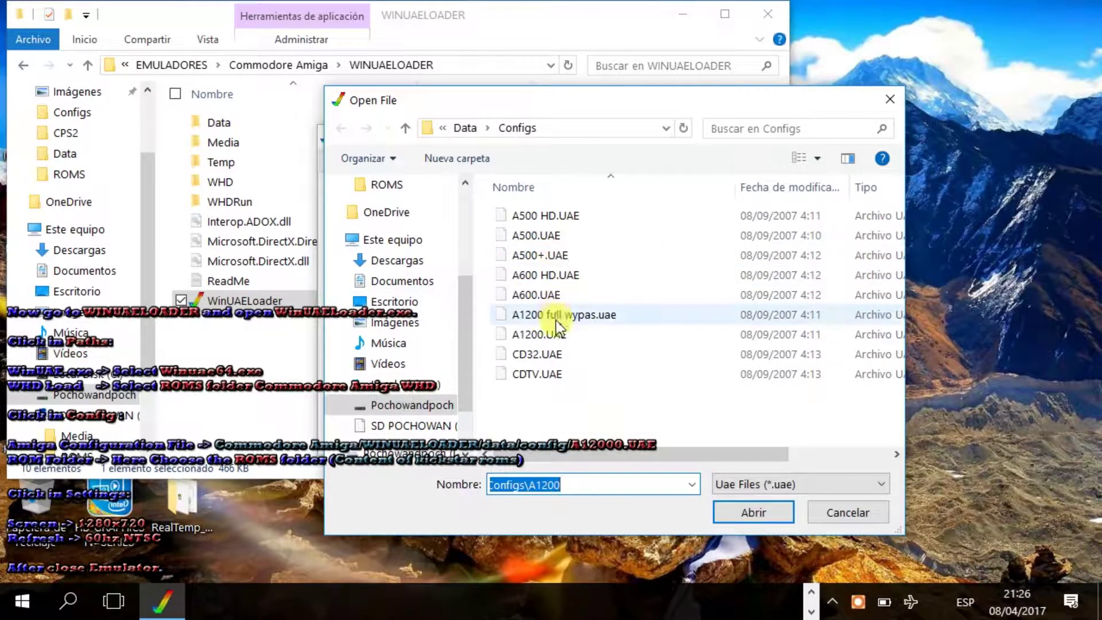
click(464, 128)
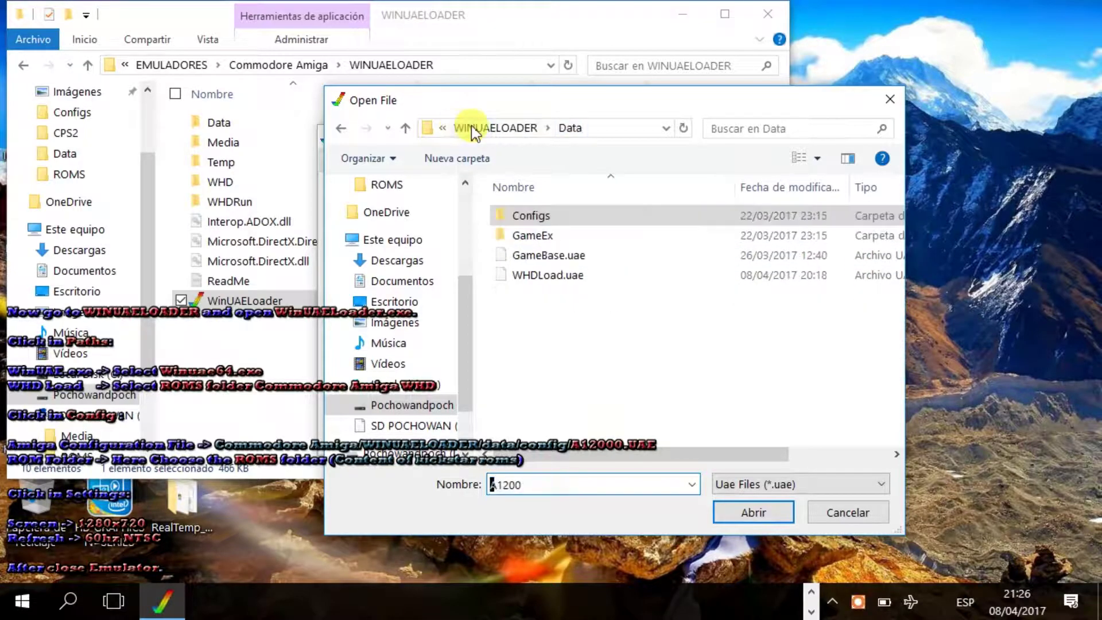
click(474, 129)
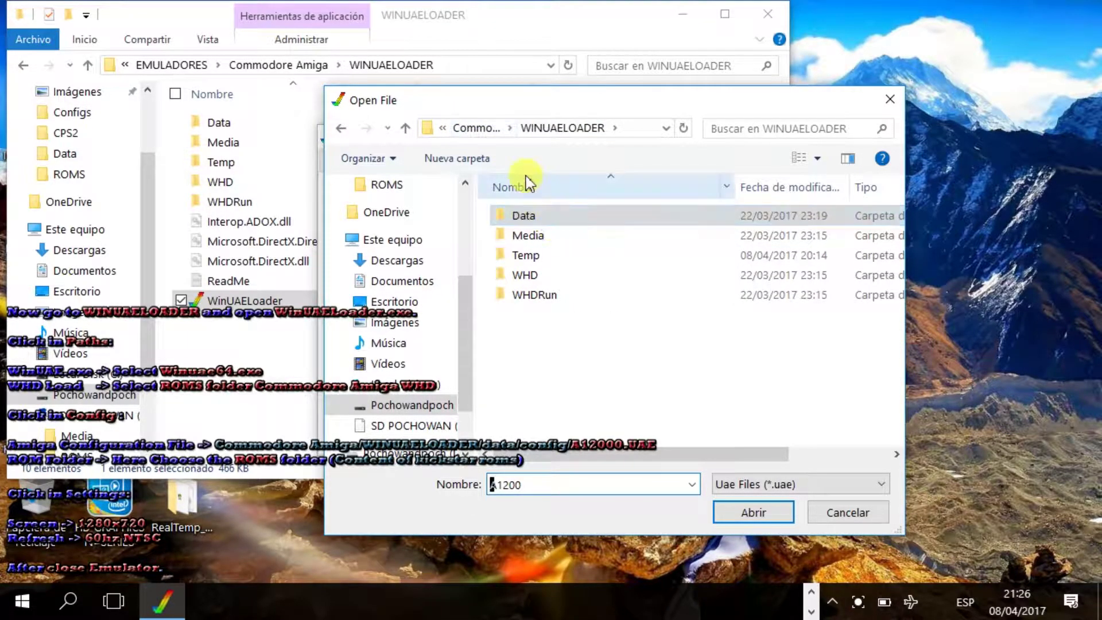
double_click(559, 229)
double_click(524, 219)
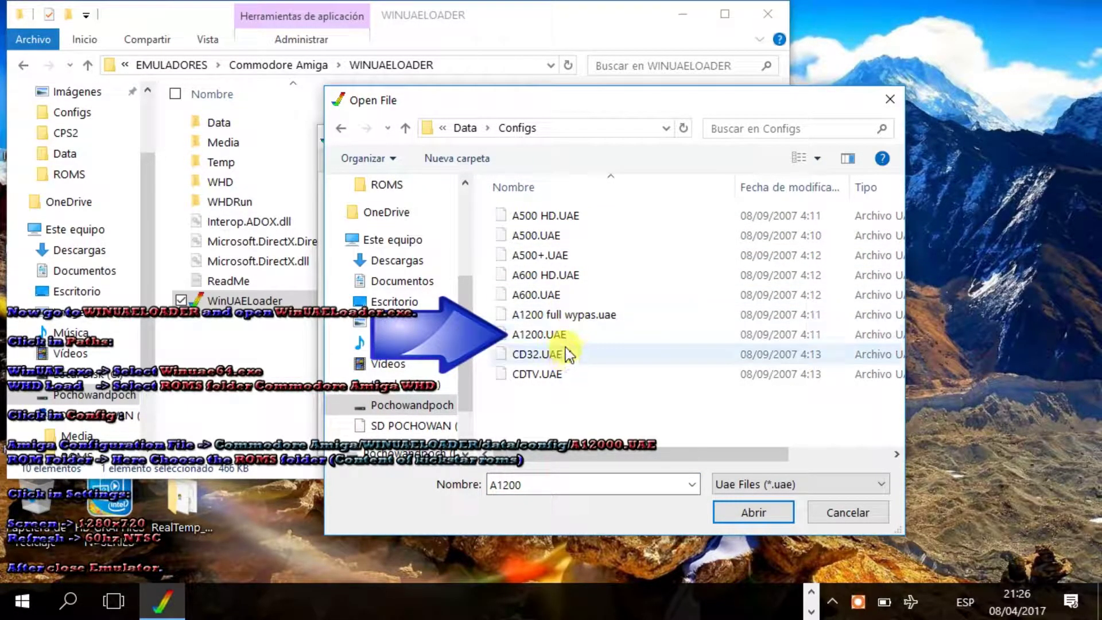
click(551, 336)
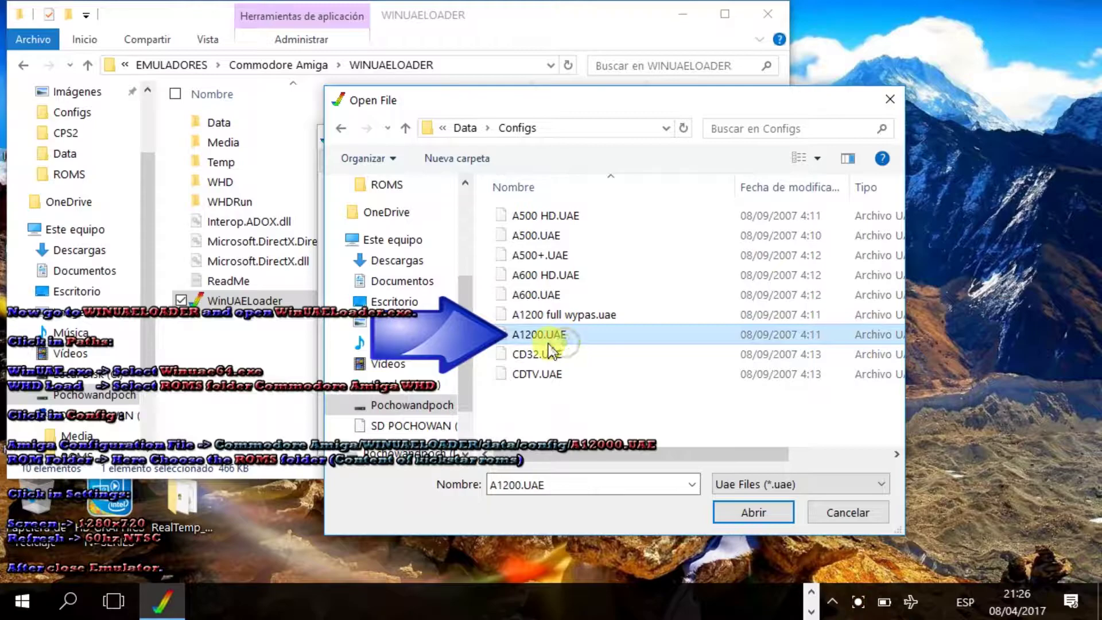
click(751, 511)
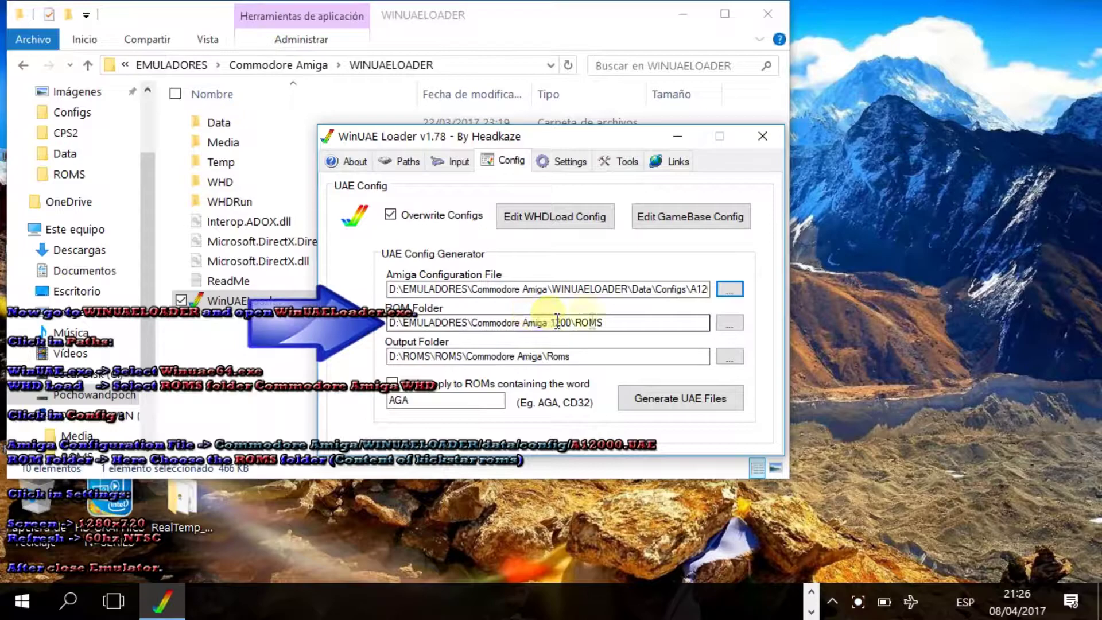
- Set the config generator's ROM Folder to D:\EMULADORES\Commodore Amiga\ROMS
click(738, 324)
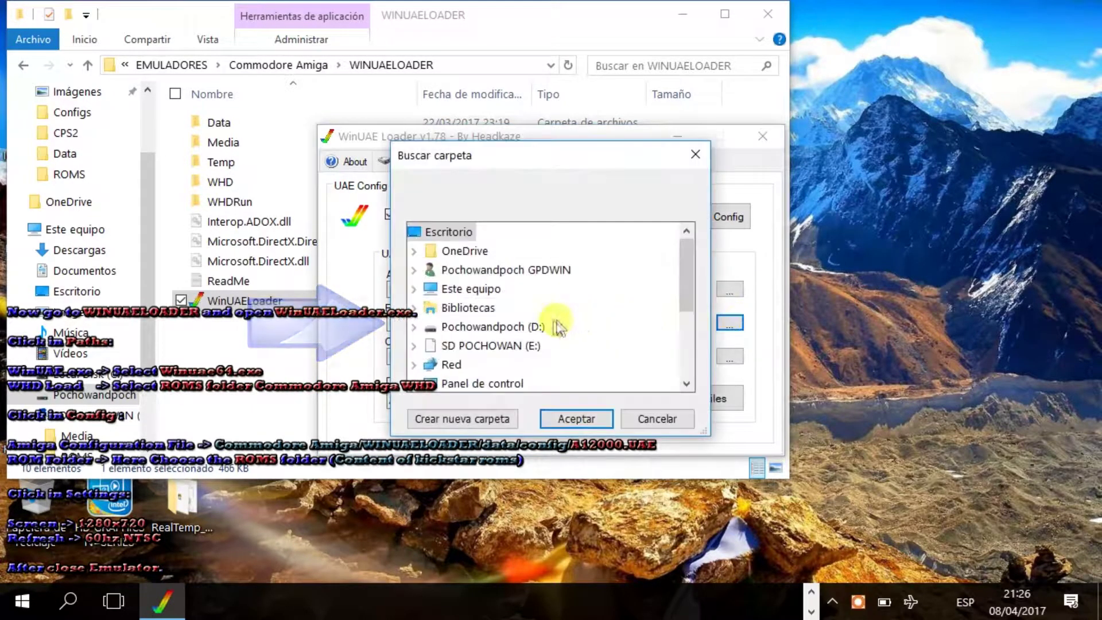
click(417, 329)
scroll(435, 331, down, 2)
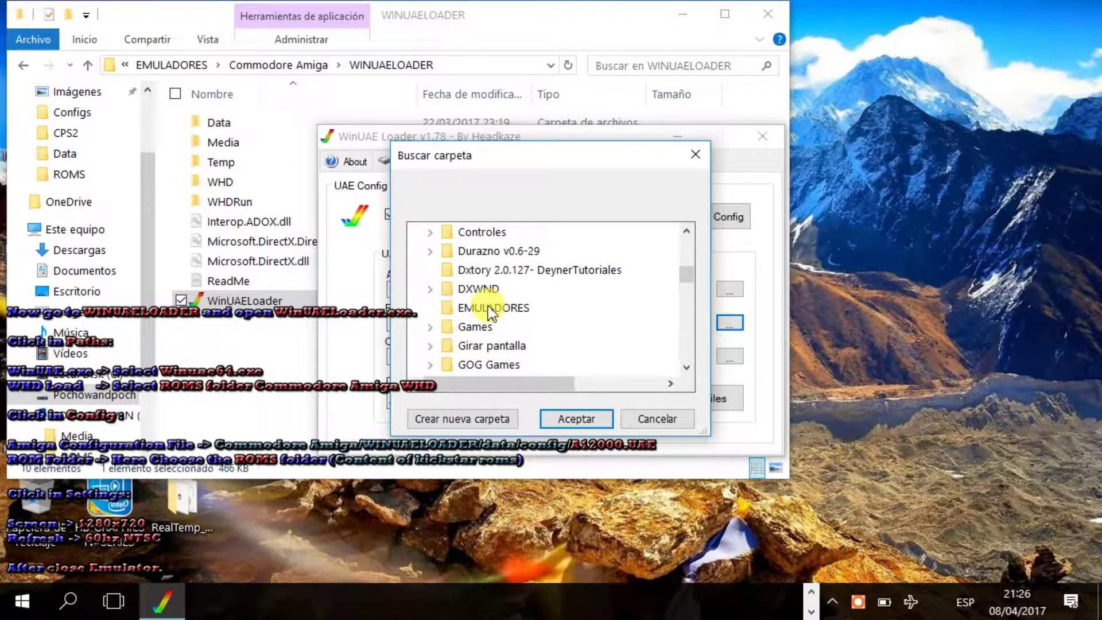
double_click(490, 308)
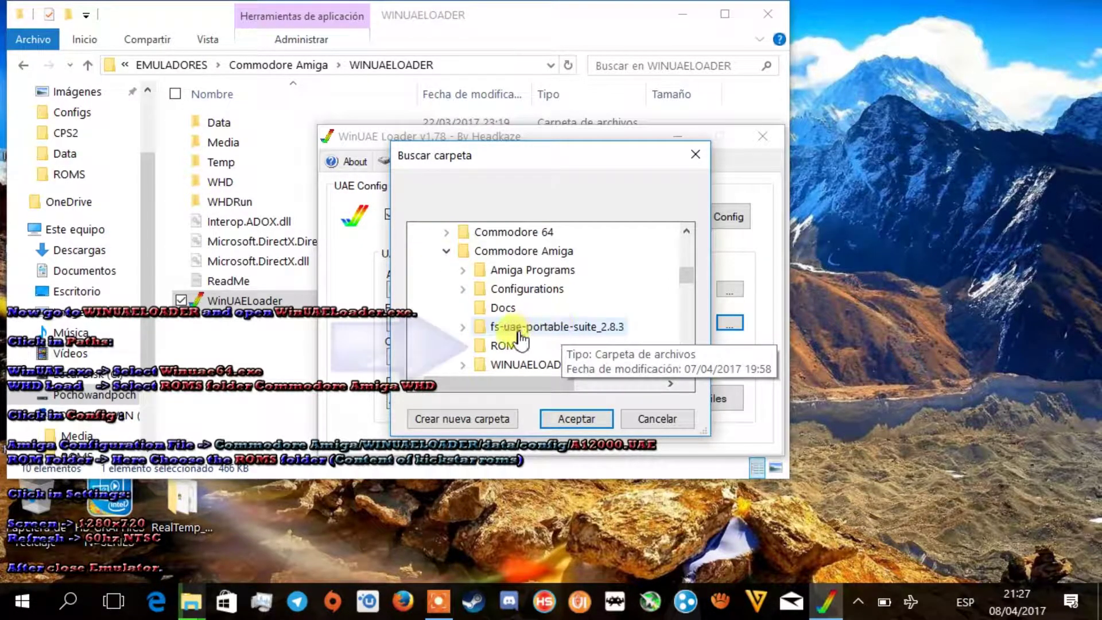
click(505, 345)
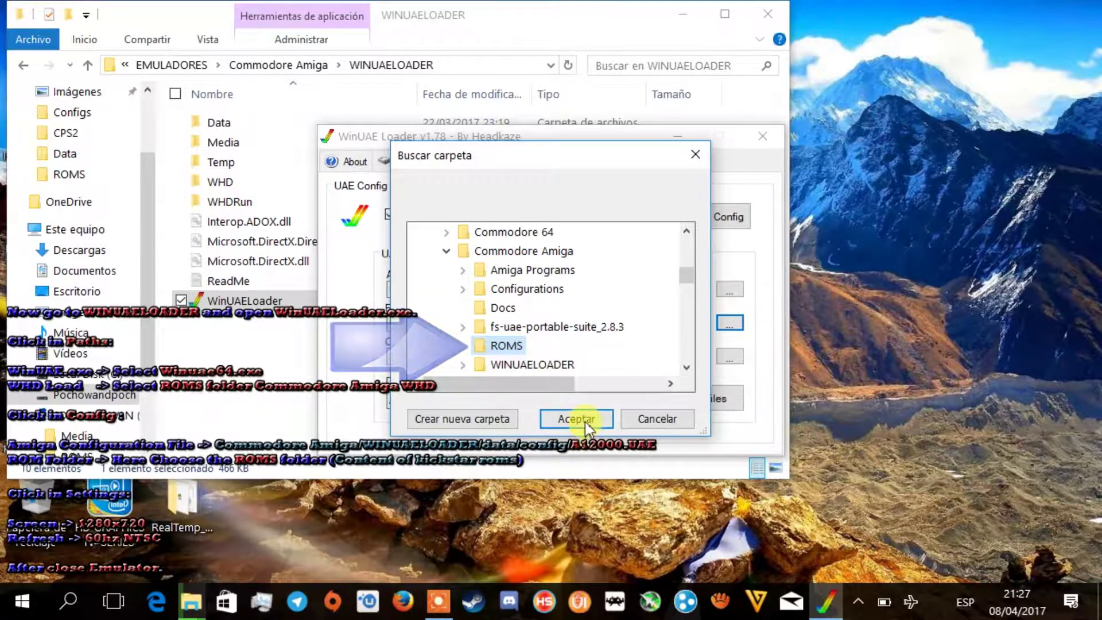
click(583, 422)
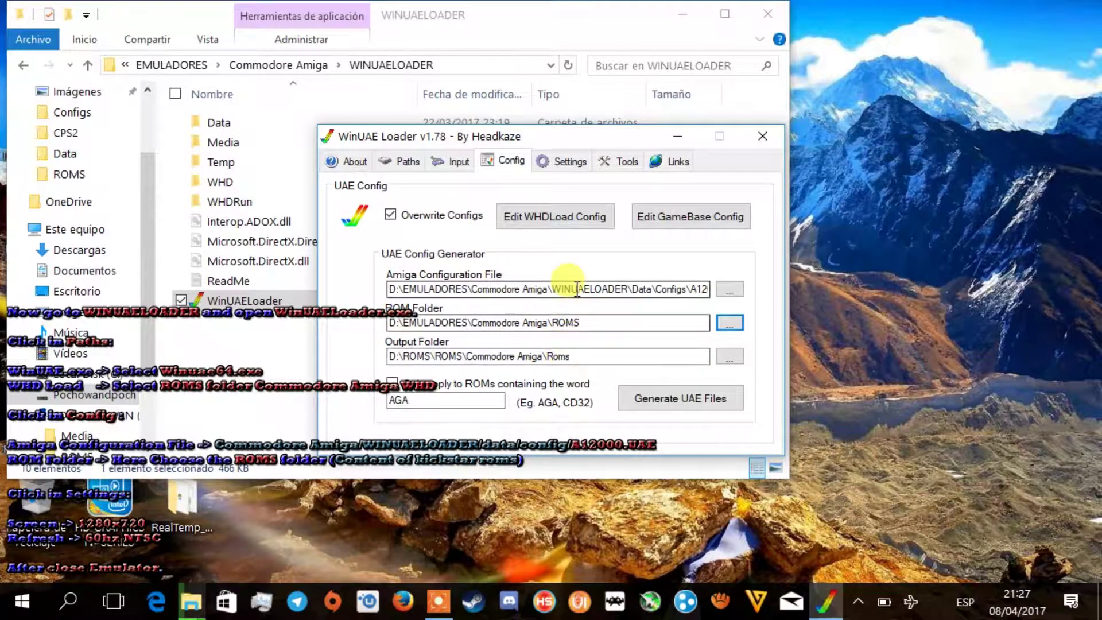
- Set the display options to a 1280x720 screen with 60Hz NTSC refresh and close WinUAE Loader
click(568, 160)
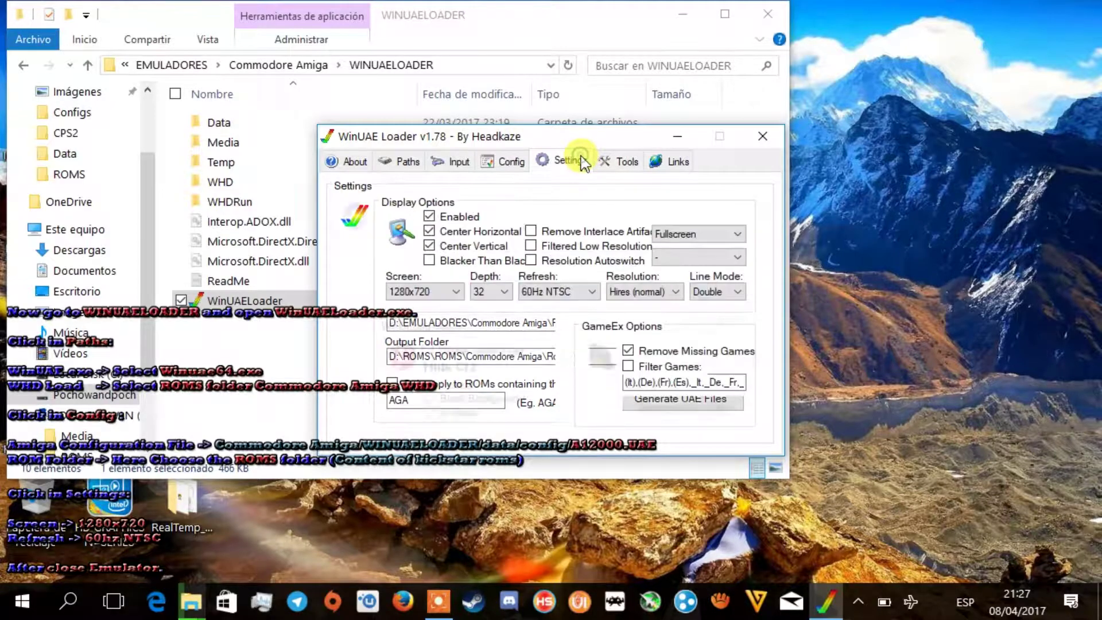
click(451, 291)
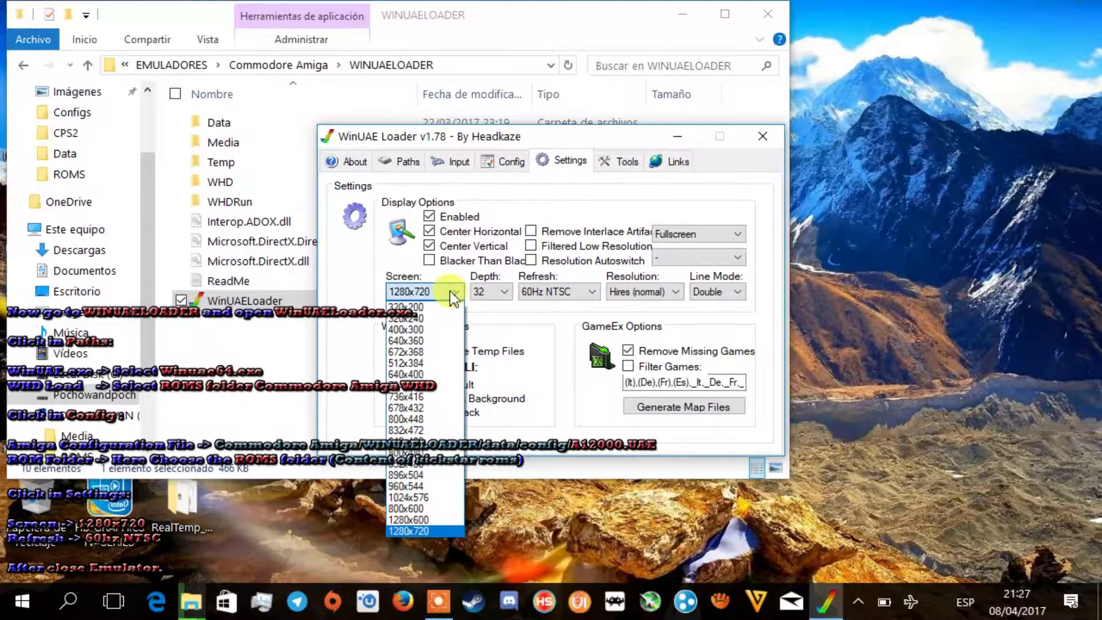
click(430, 531)
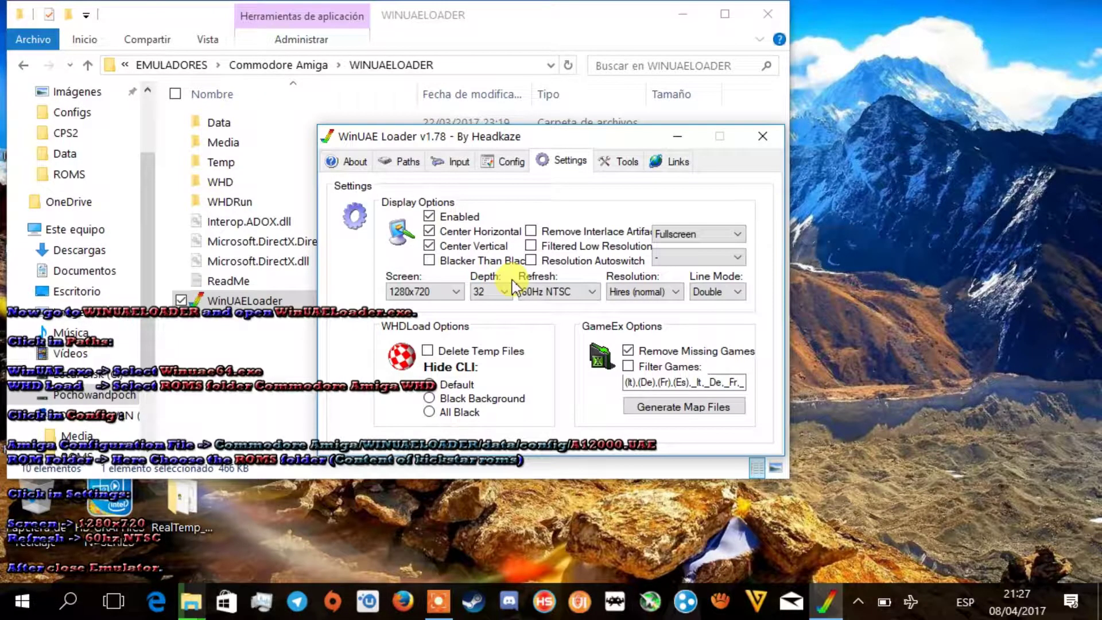
click(571, 295)
click(555, 338)
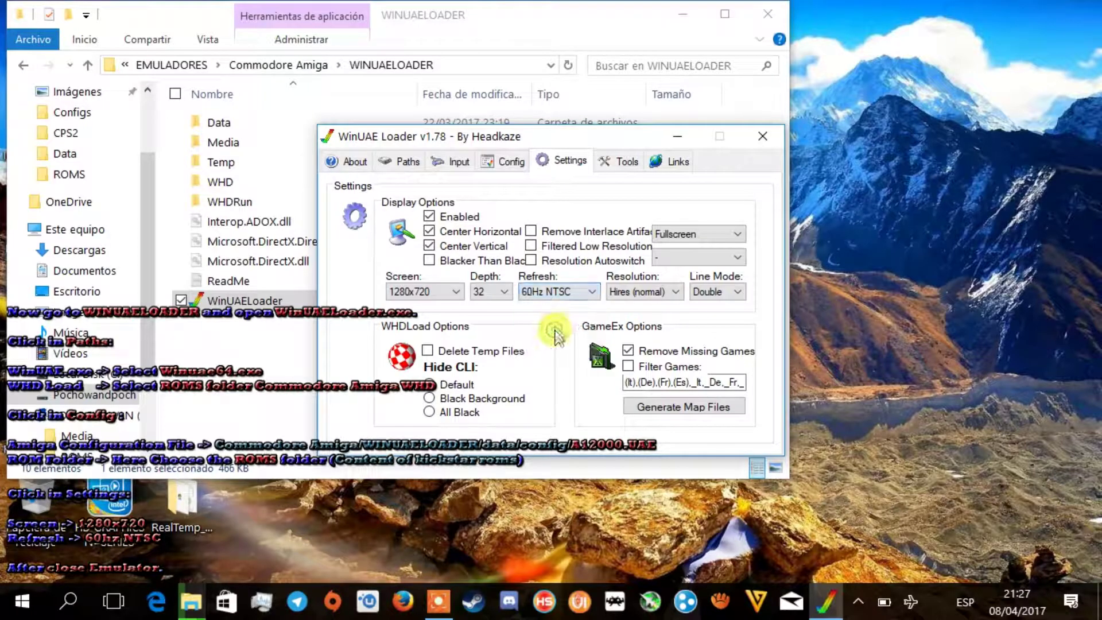
click(556, 298)
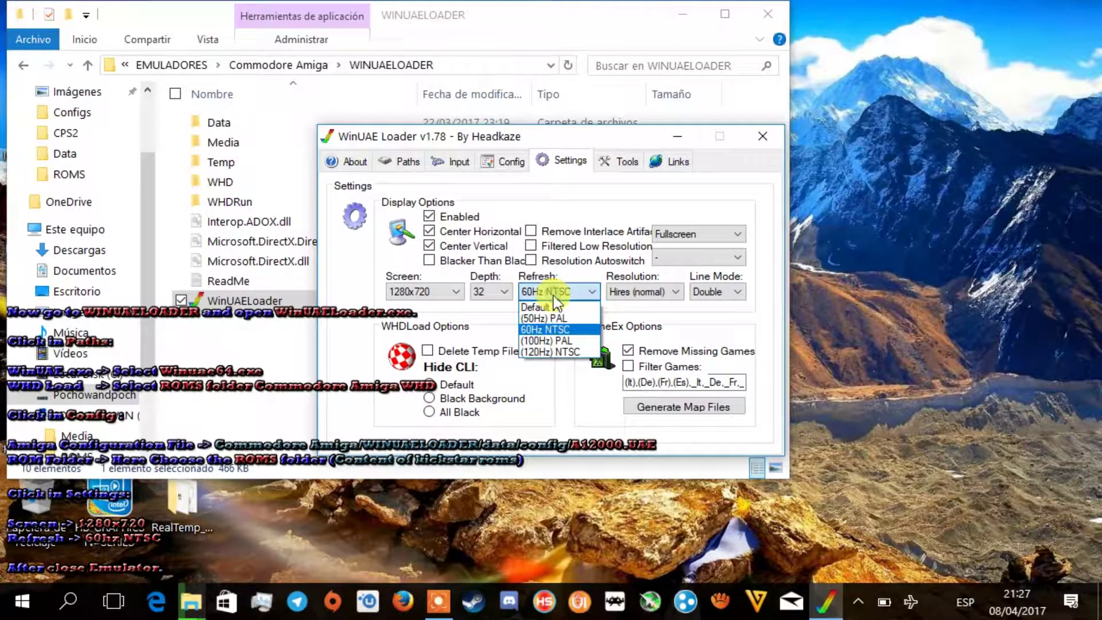
click(555, 297)
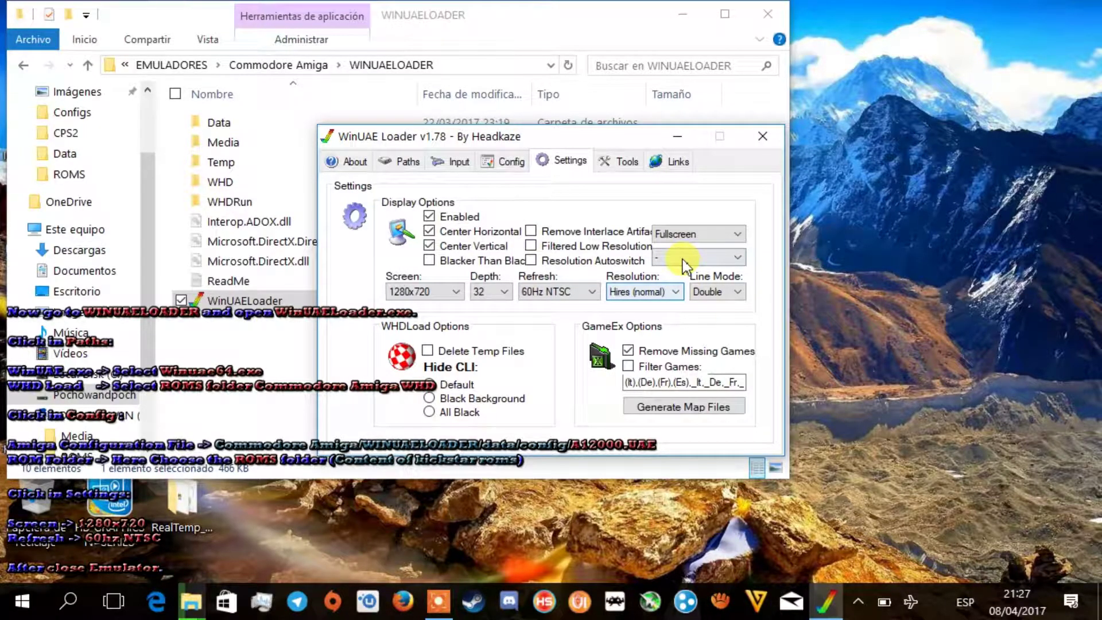
click(759, 140)
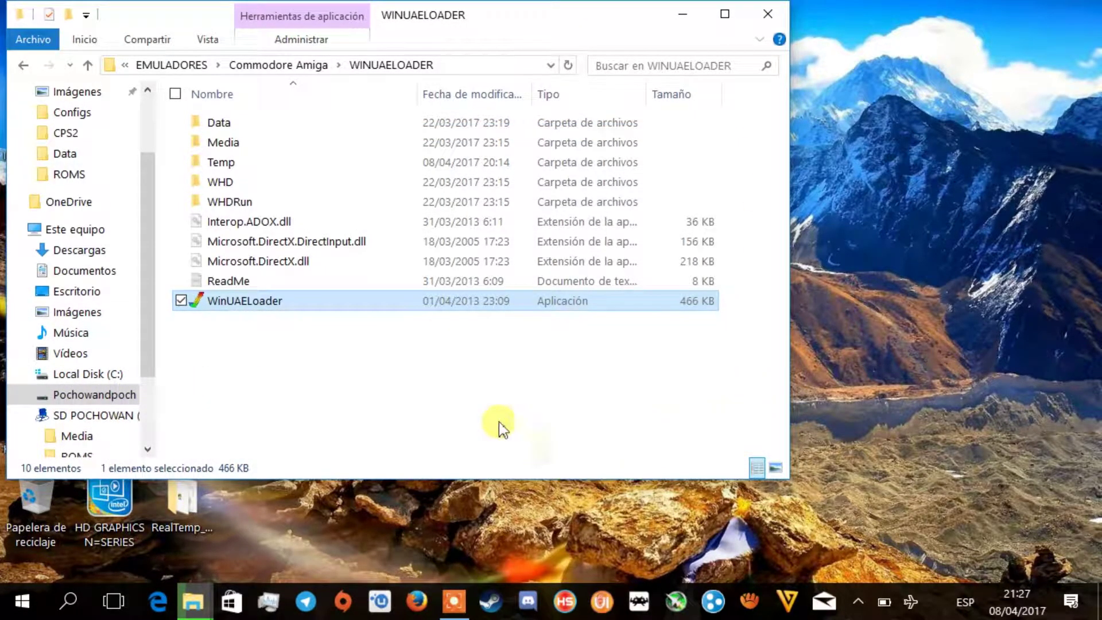
click(462, 615)
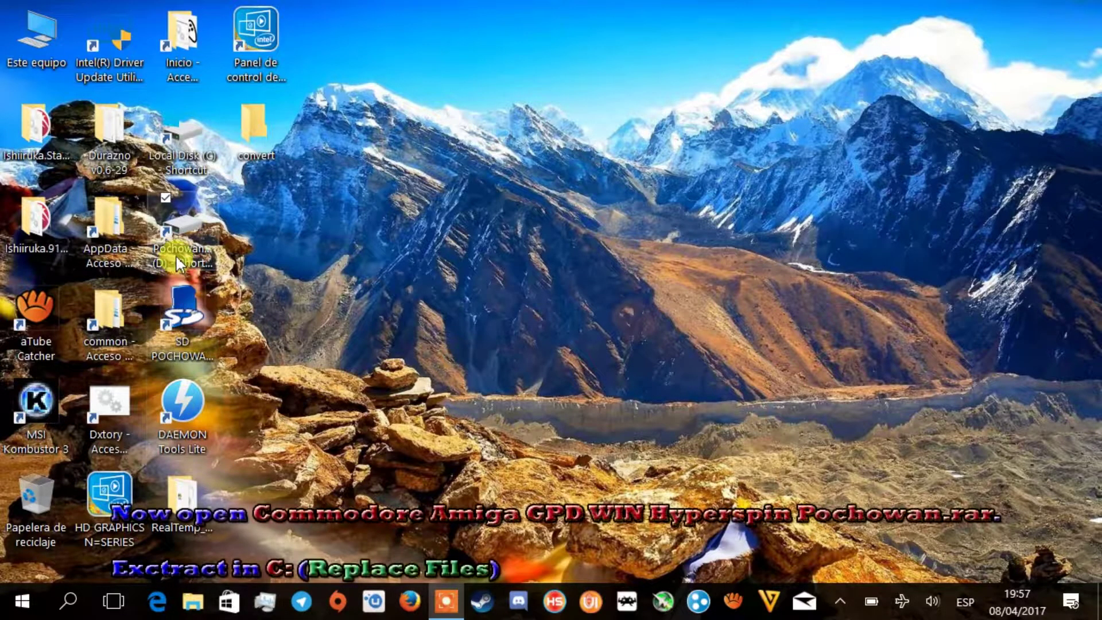
- Open the archive Config commodore Amiga GPD WIN Pochowan.rar from the ROMS folder on drive D:
scroll(557, 347, down, 3)
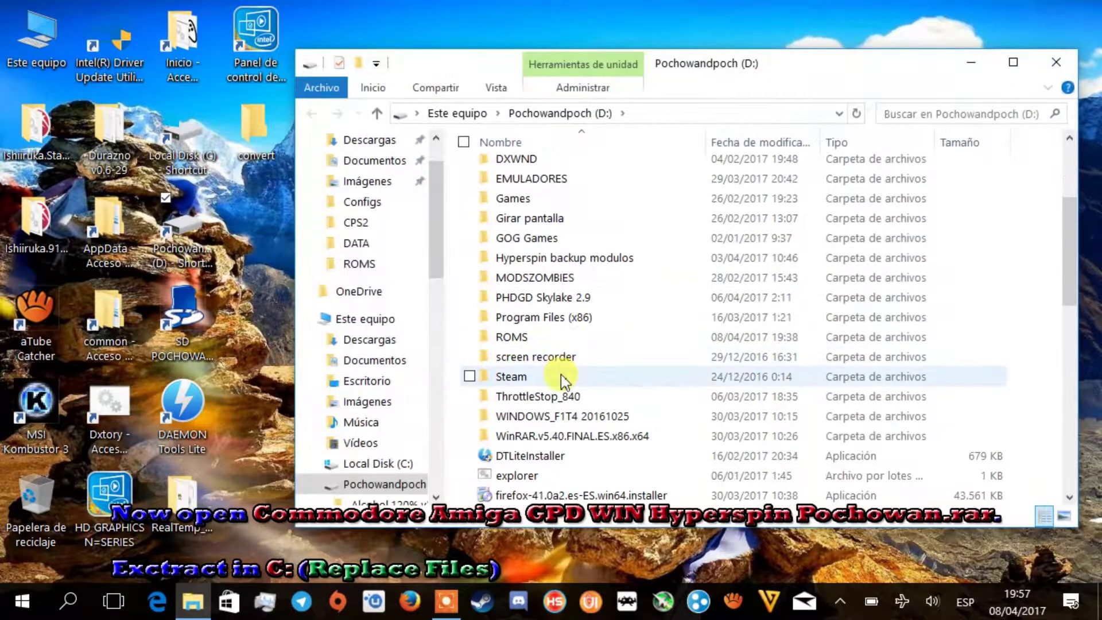
click(561, 343)
double_click(561, 340)
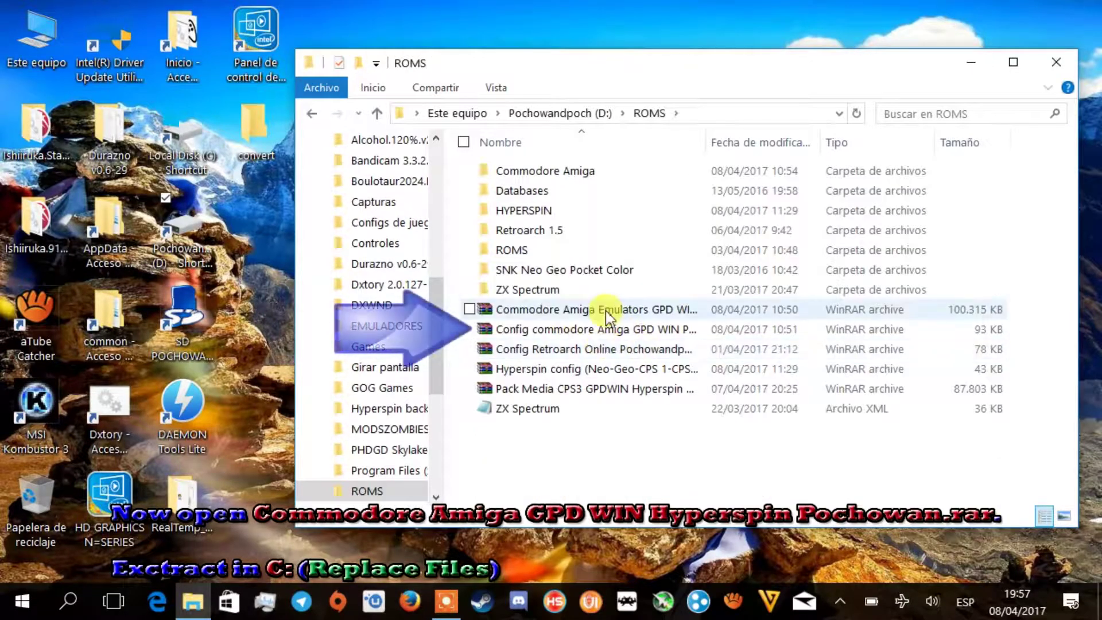
double_click(590, 335)
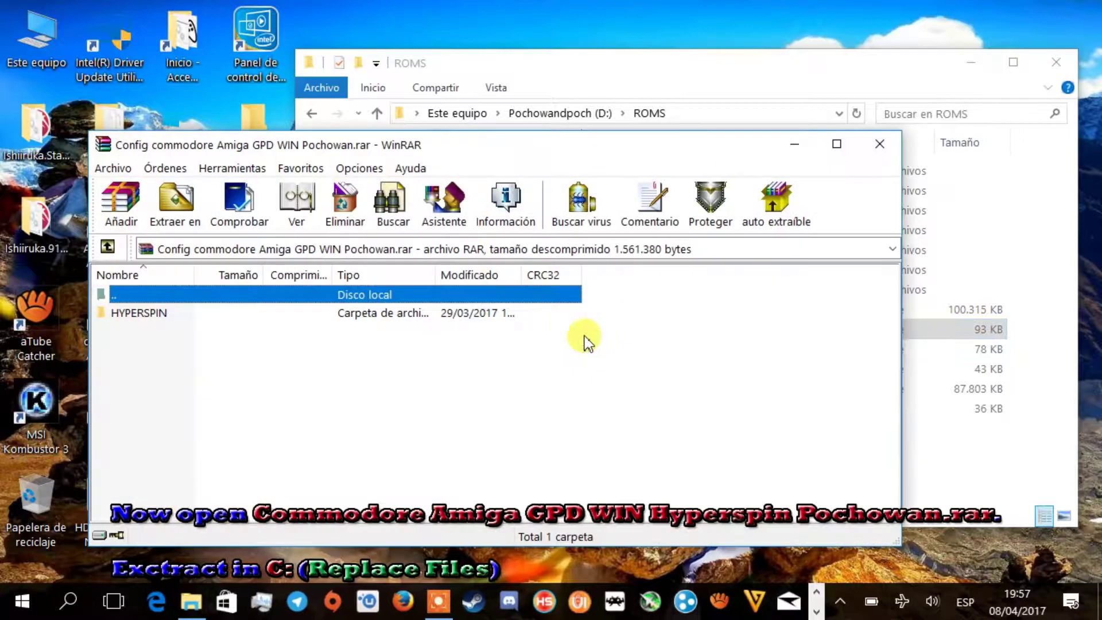
- Extract the archive's HYPERSPIN folder to Local Disk (C:), replacing the existing files at the destination
drag(237, 141, 689, 123)
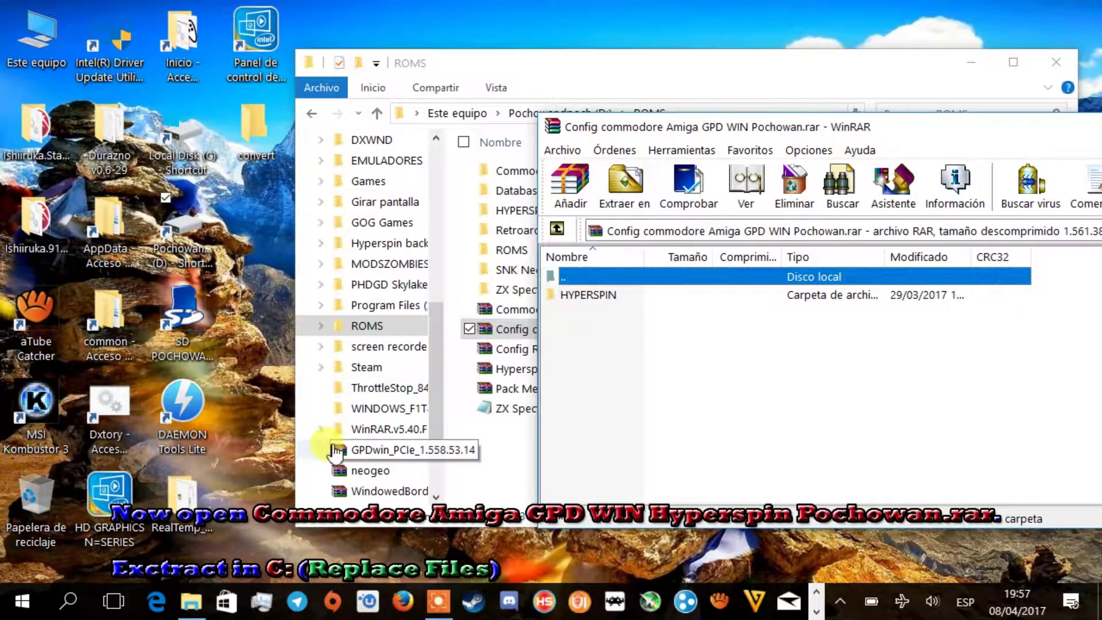
click(185, 160)
double_click(185, 160)
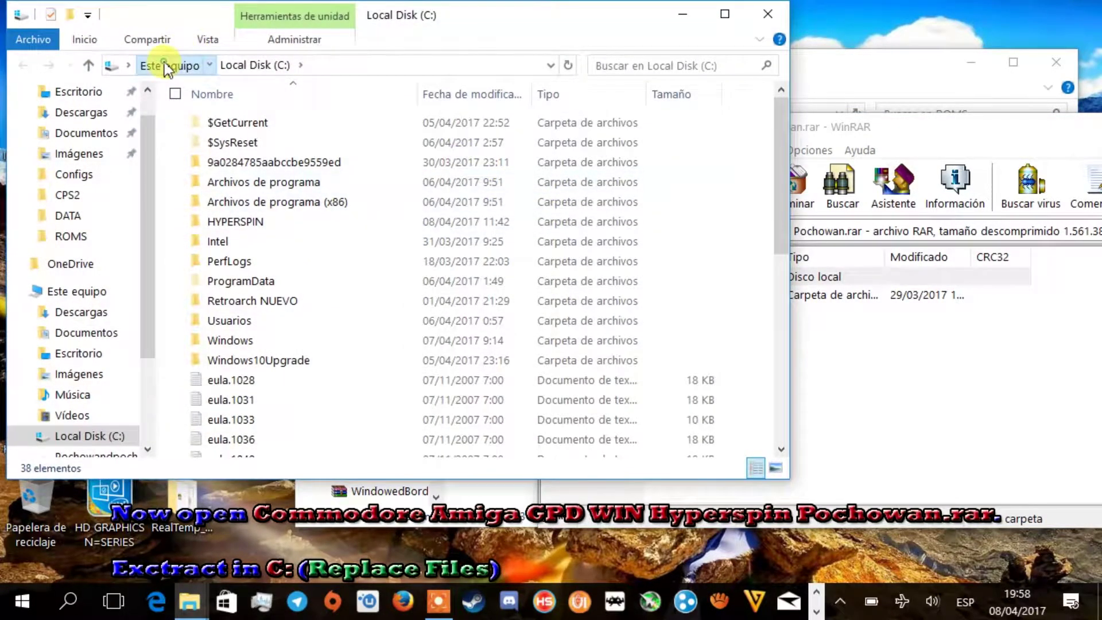
click(167, 66)
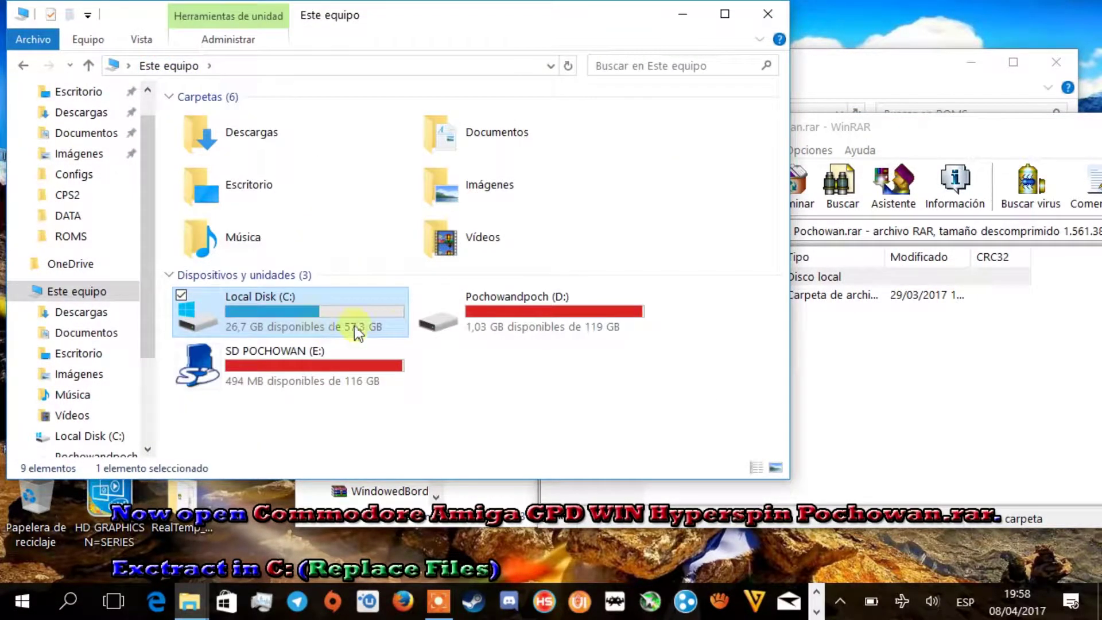
click(873, 362)
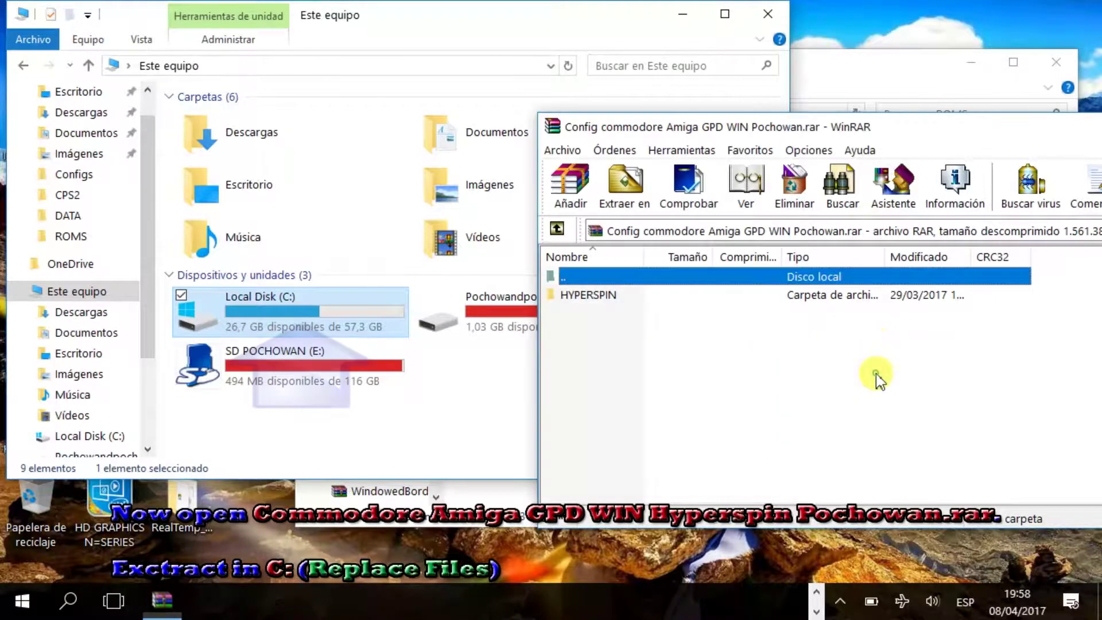
click(592, 303)
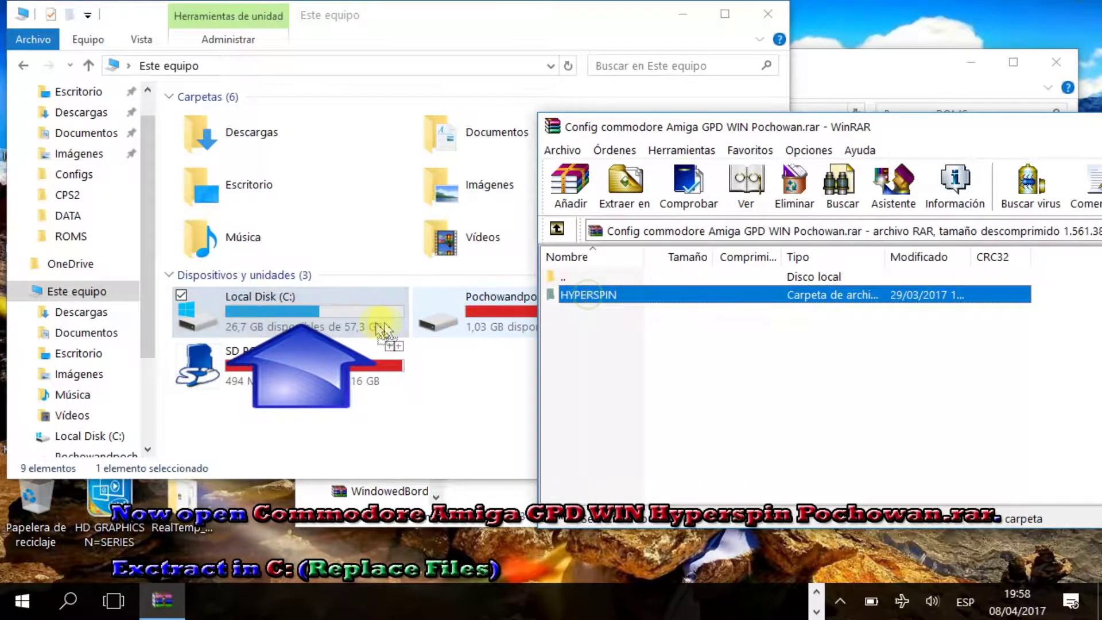
drag(318, 327, 319, 327)
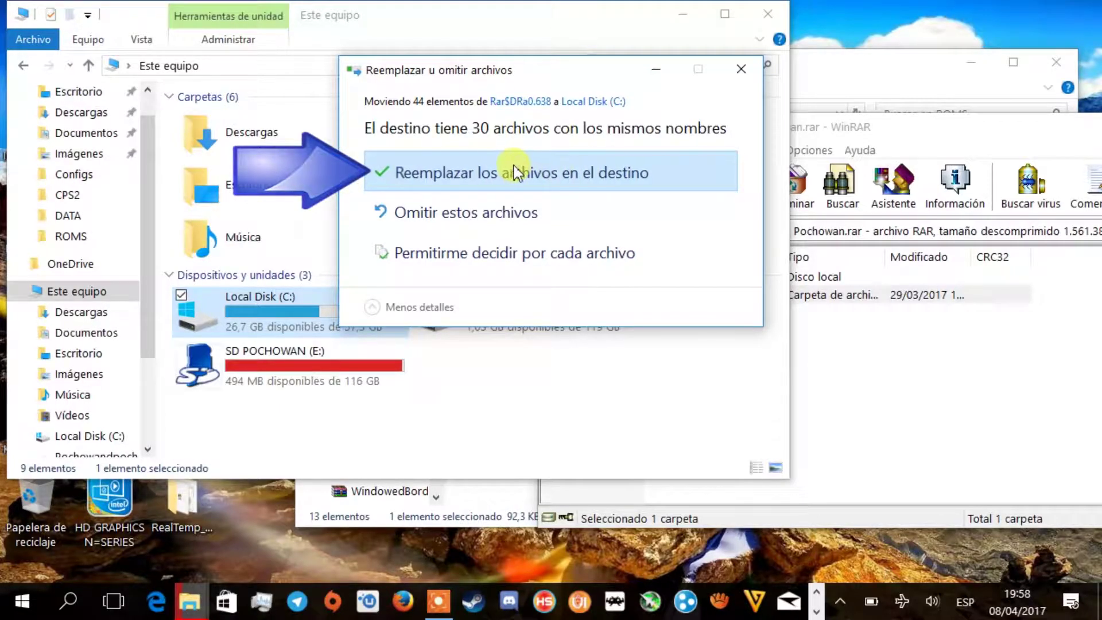
click(517, 172)
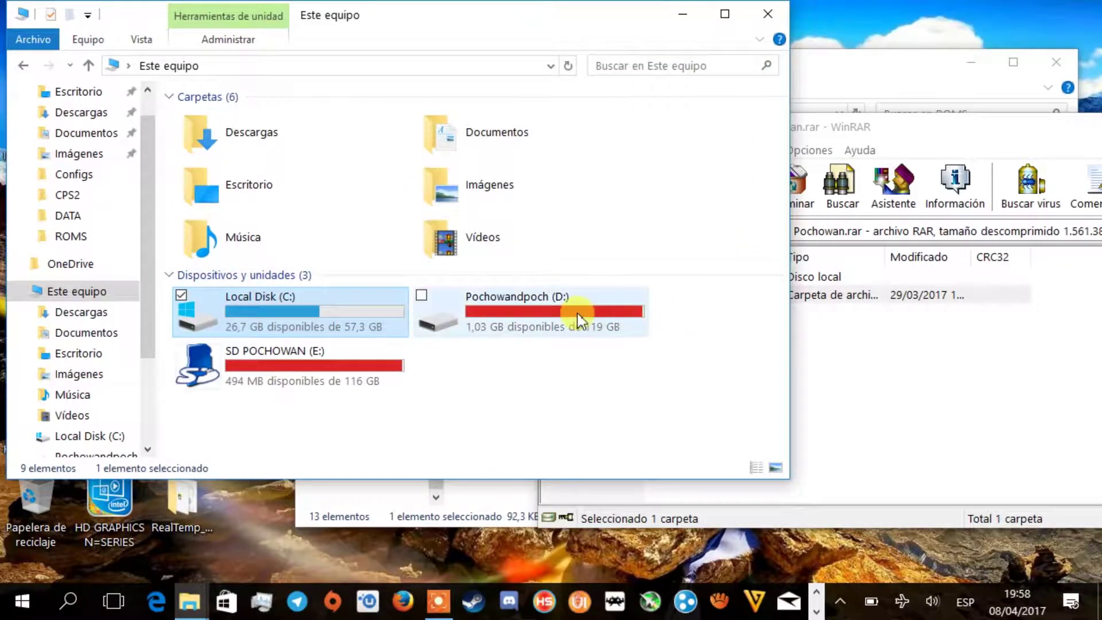
- Close the Este equipo window, the WinRAR archive and the ROMS folder window
click(772, 17)
drag(909, 136, 521, 131)
click(840, 124)
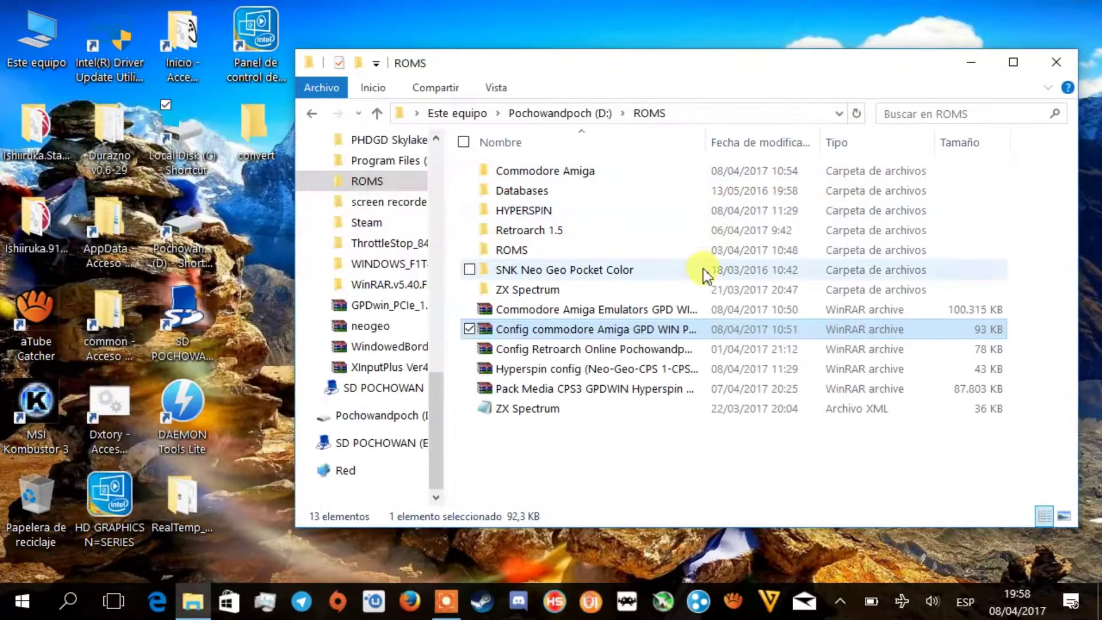
click(1069, 60)
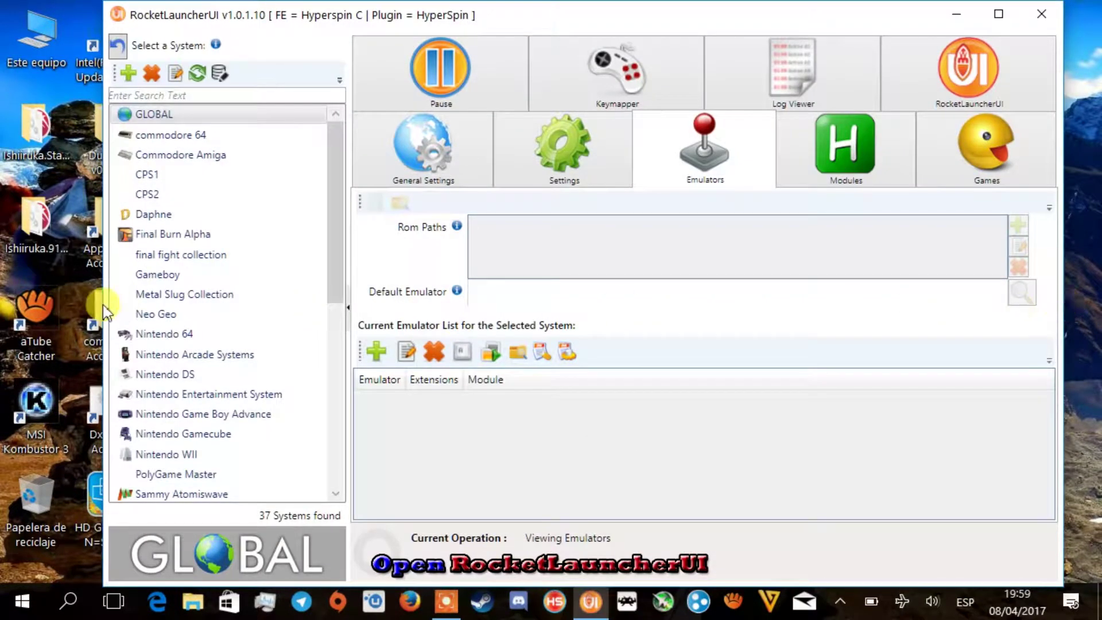
- In RocketLauncherUI, widen the window and show the emulator list of the Commodore Amiga system
key(Return)
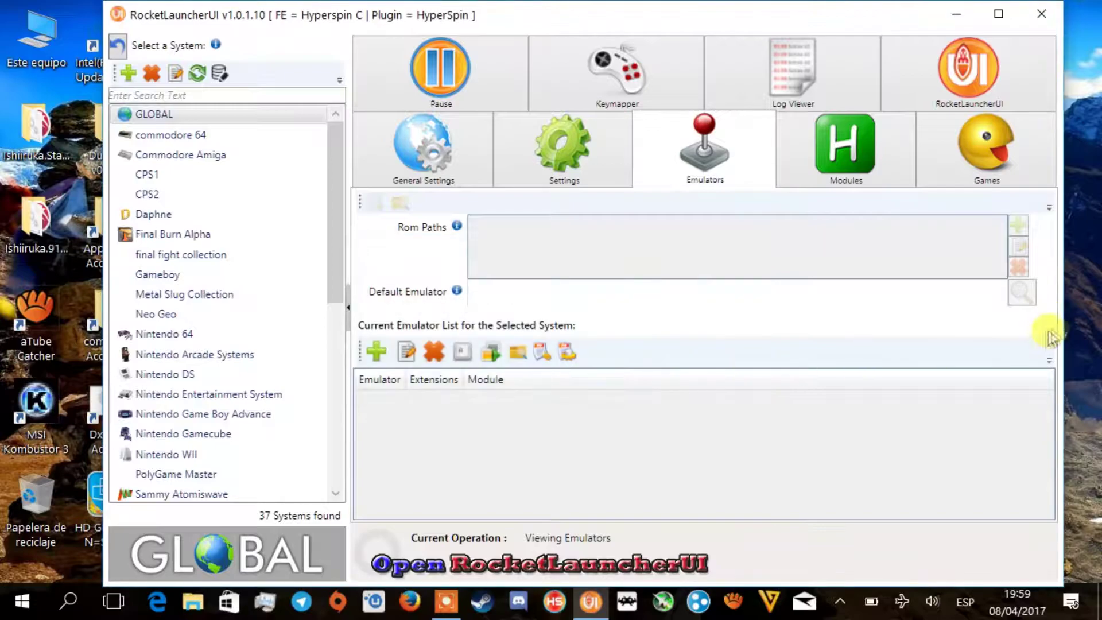
drag(1063, 300, 1093, 304)
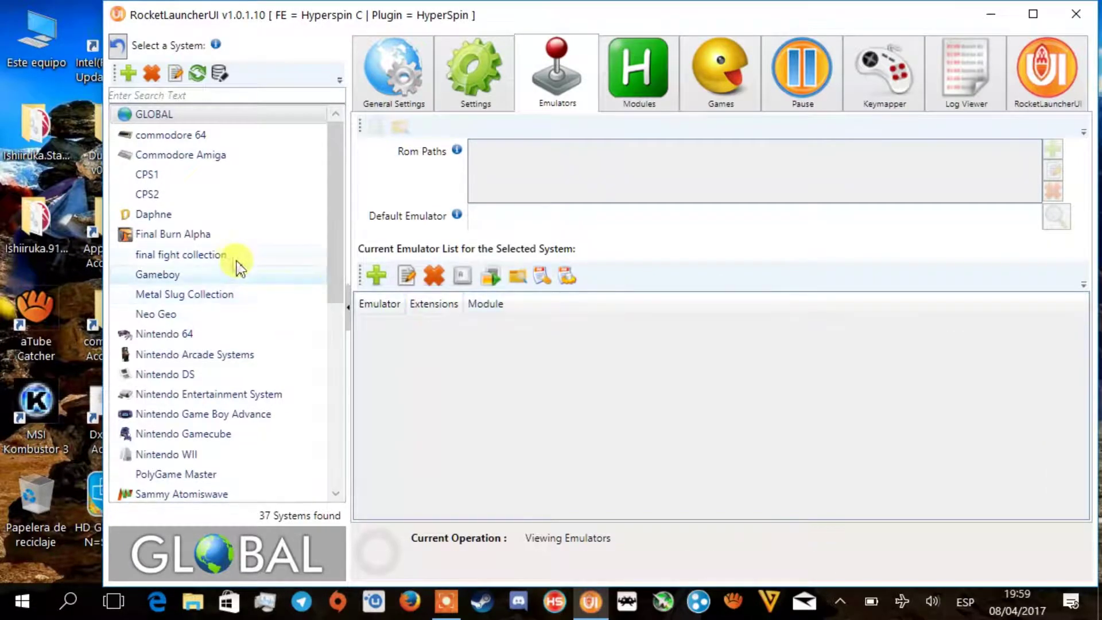
click(186, 156)
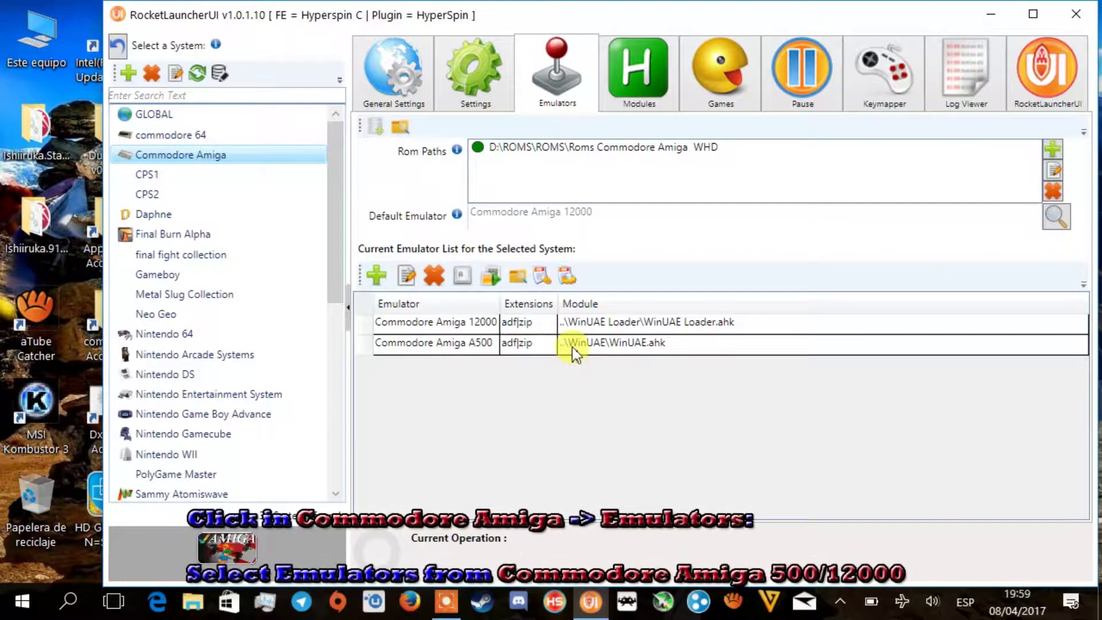
click(613, 345)
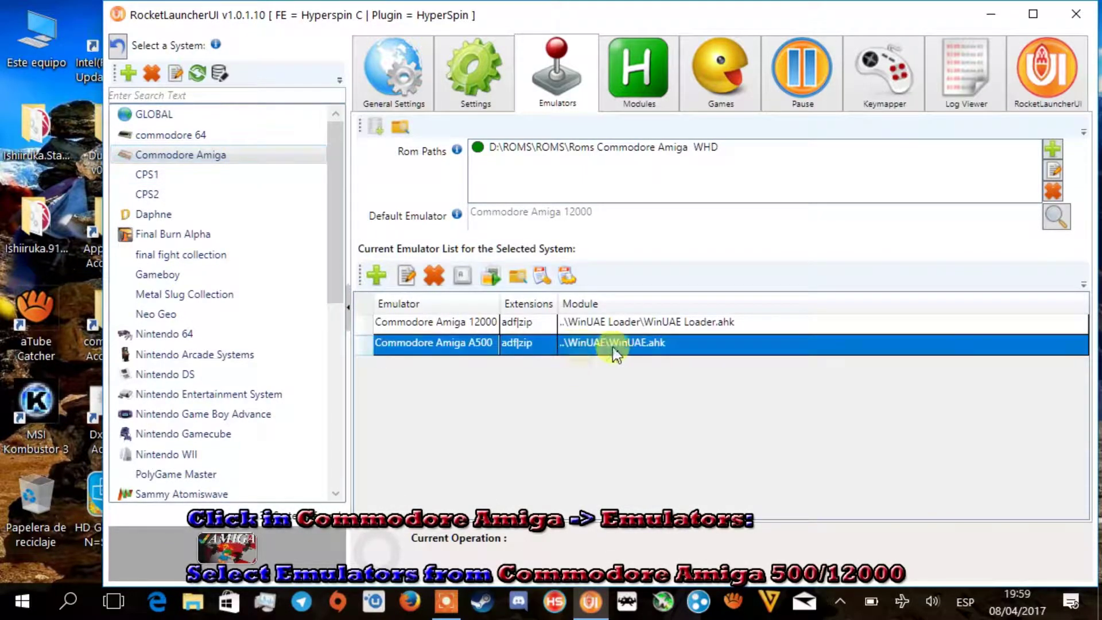
- Set the Commodore Amiga 12000 emulator's path to WinUAELoader in EMULADORES\Commodore Amiga\WINUAELOADER and close its edit window
click(586, 325)
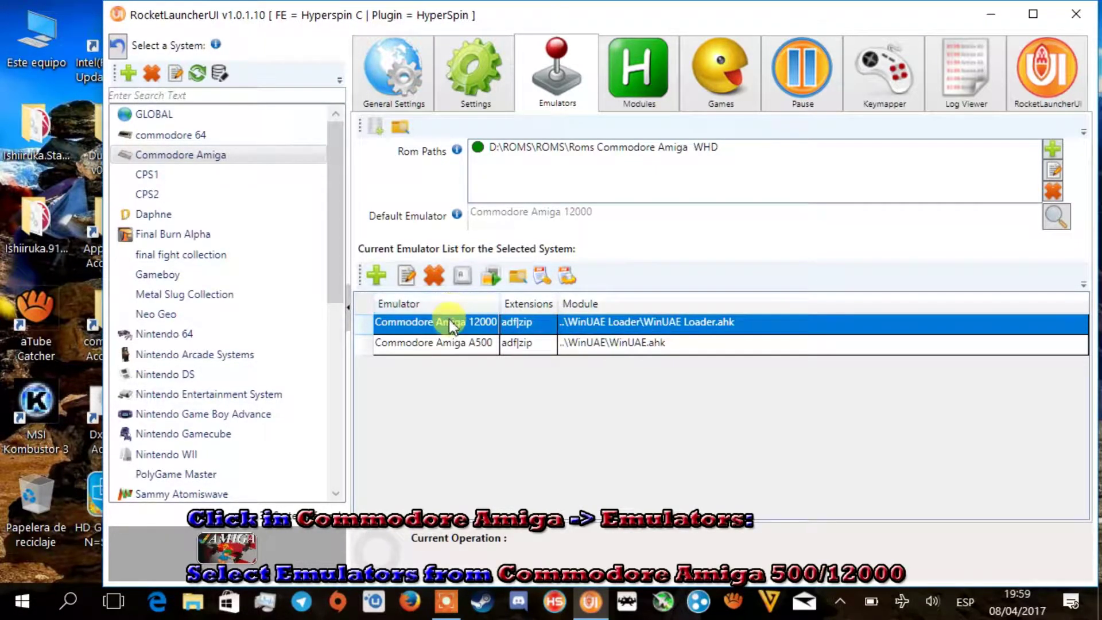
double_click(625, 325)
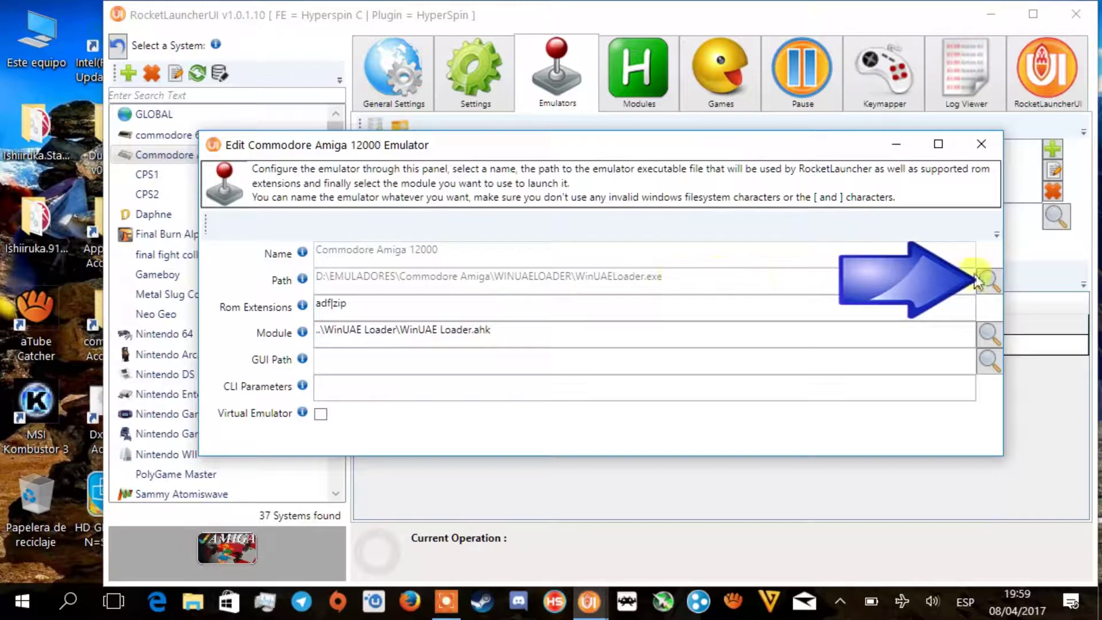
click(992, 280)
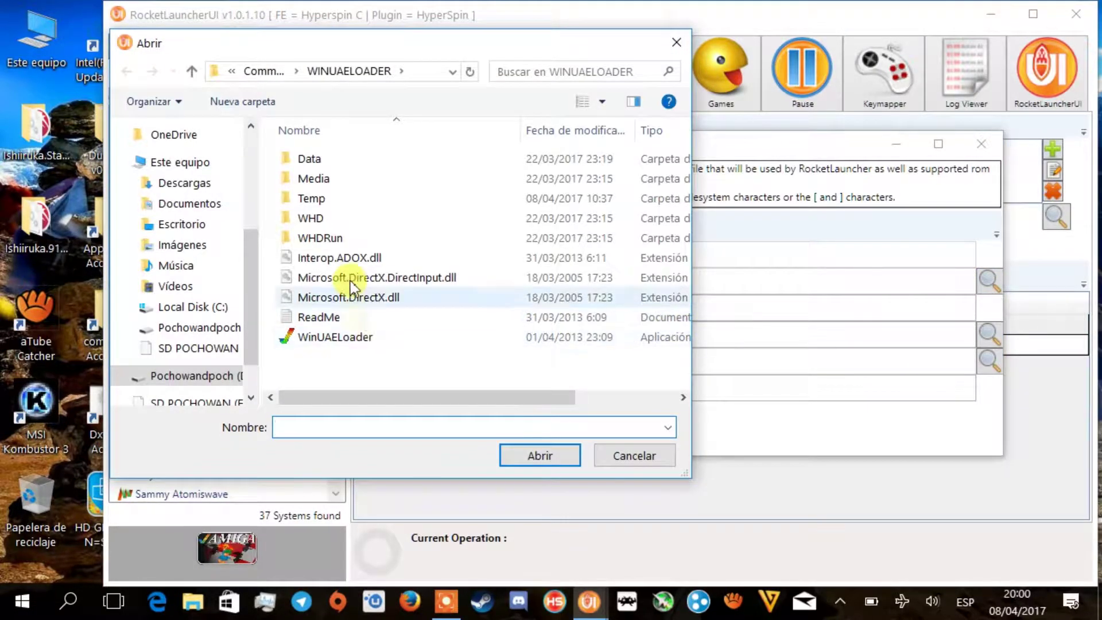
click(258, 73)
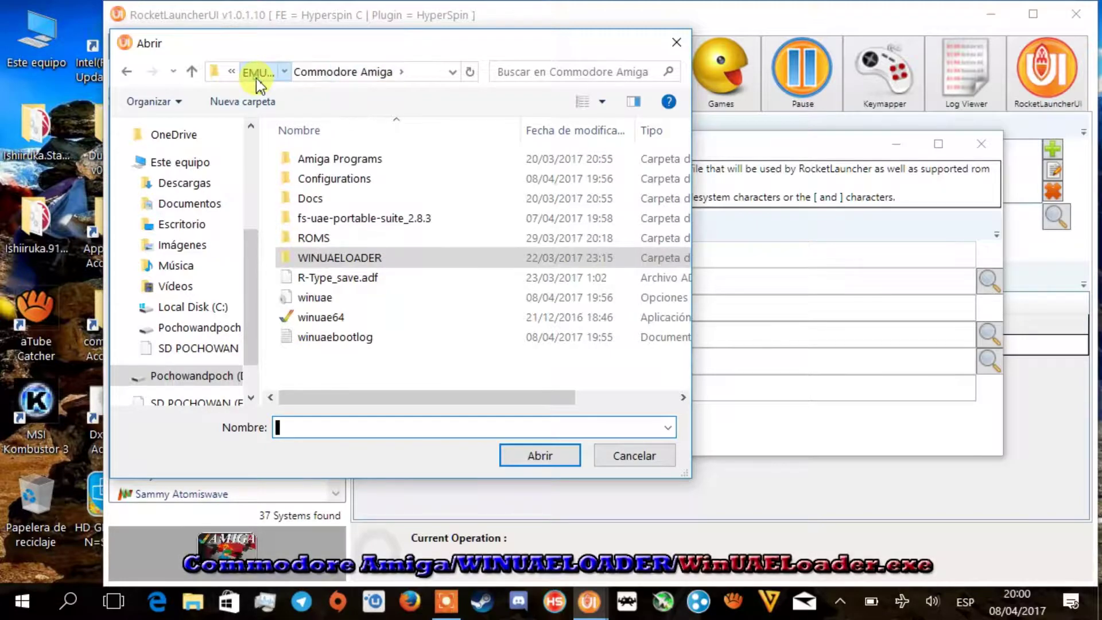
click(258, 70)
click(362, 201)
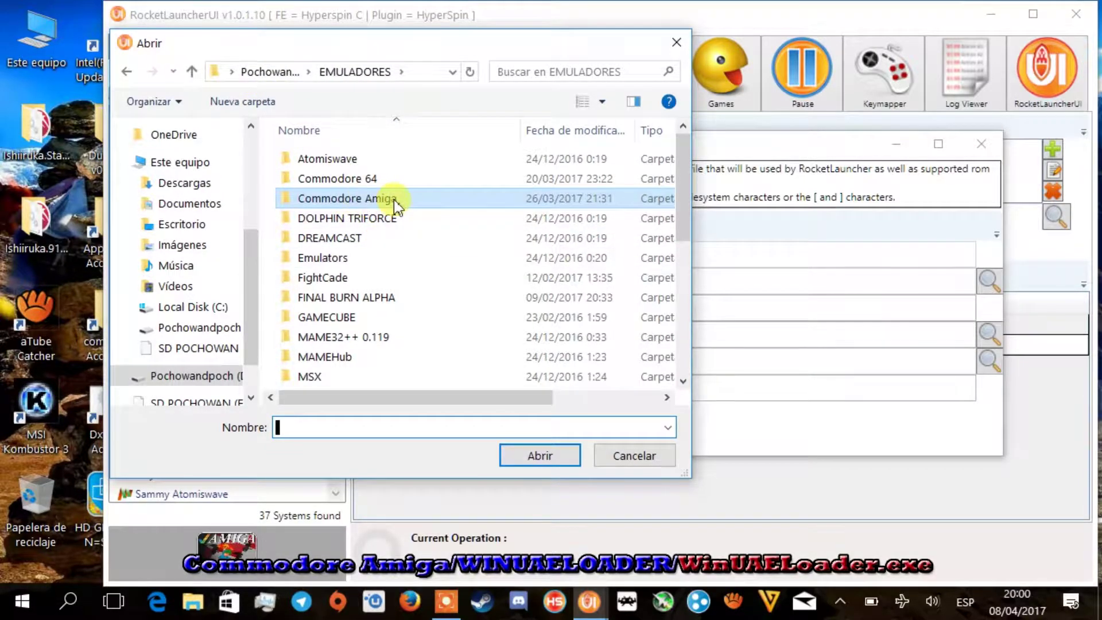
double_click(395, 201)
click(345, 258)
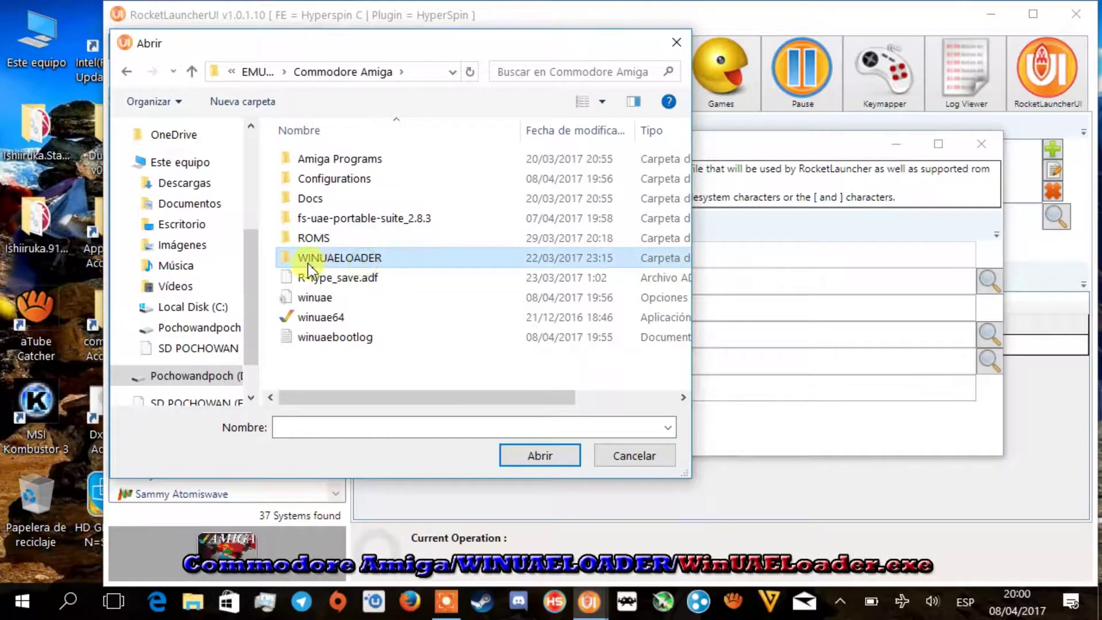
double_click(376, 259)
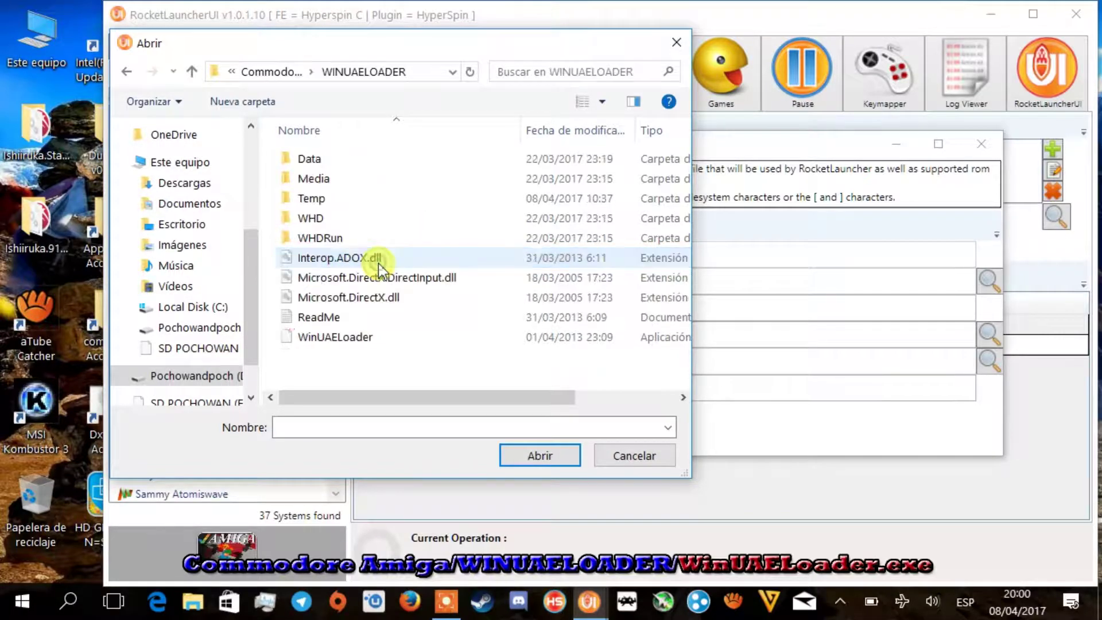
click(343, 337)
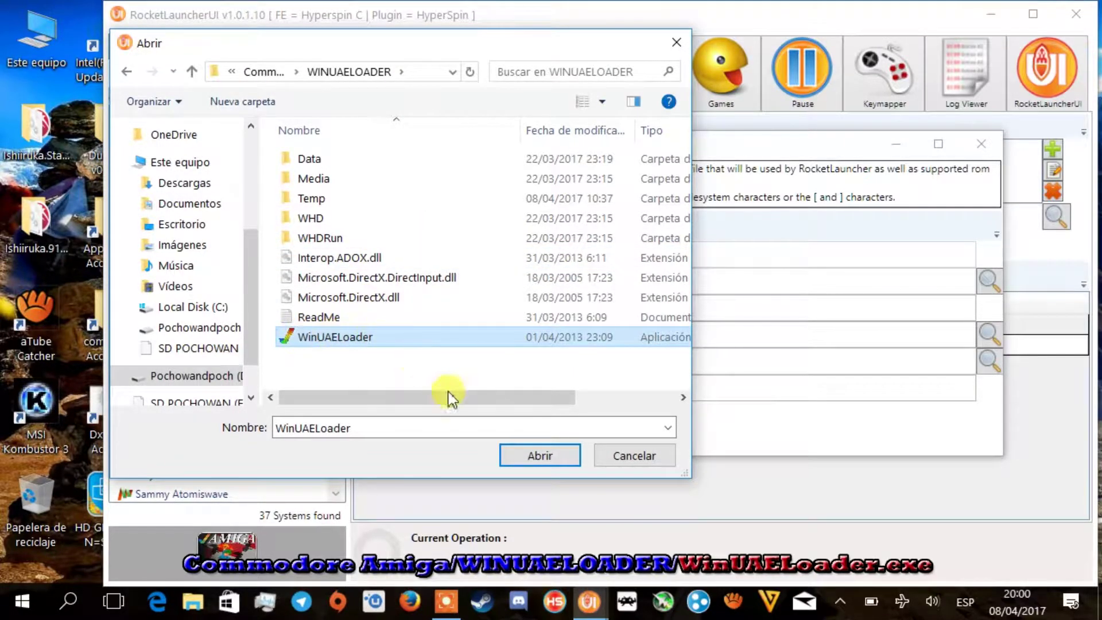
click(540, 457)
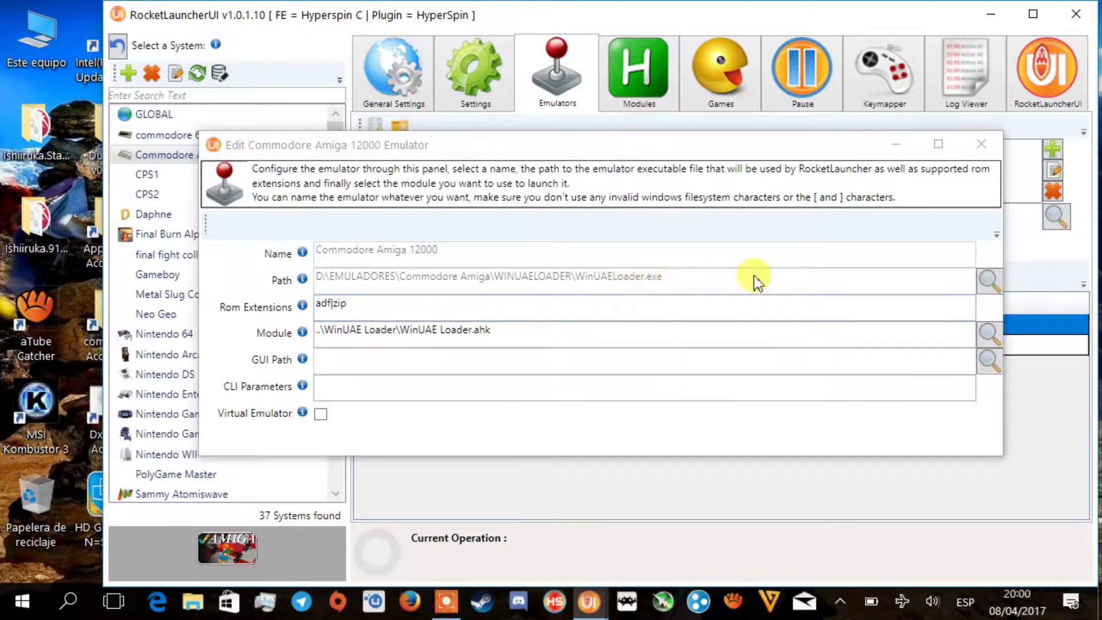
click(937, 235)
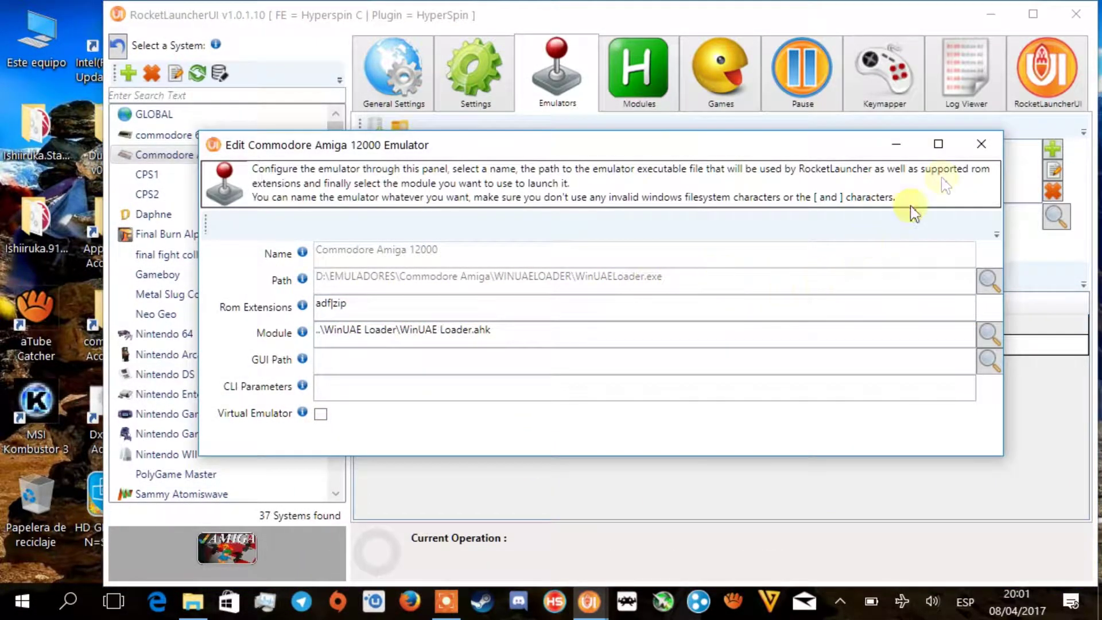
click(982, 147)
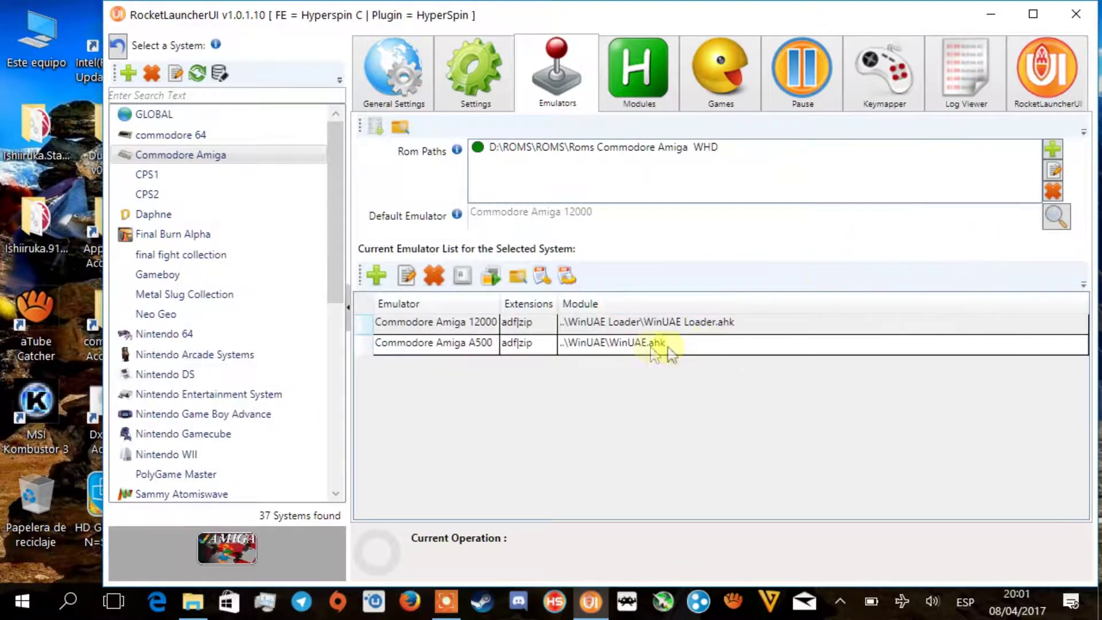
- Set the Commodore Amiga A500 emulator's path to winuae64 in EMULADORES\Commodore Amiga and close its edit window
click(607, 344)
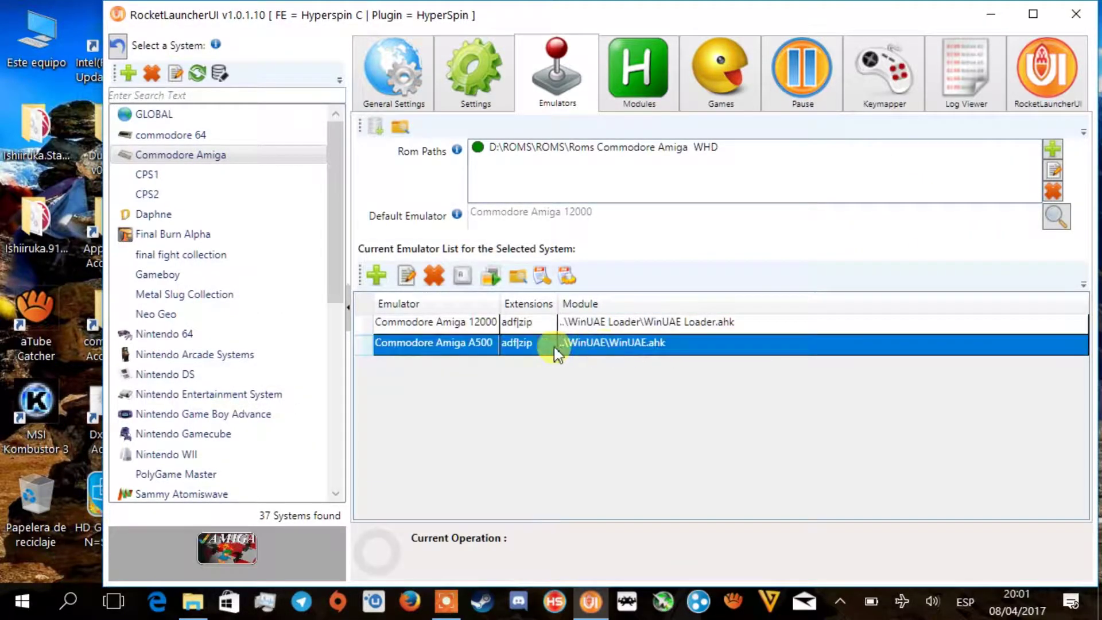
double_click(633, 347)
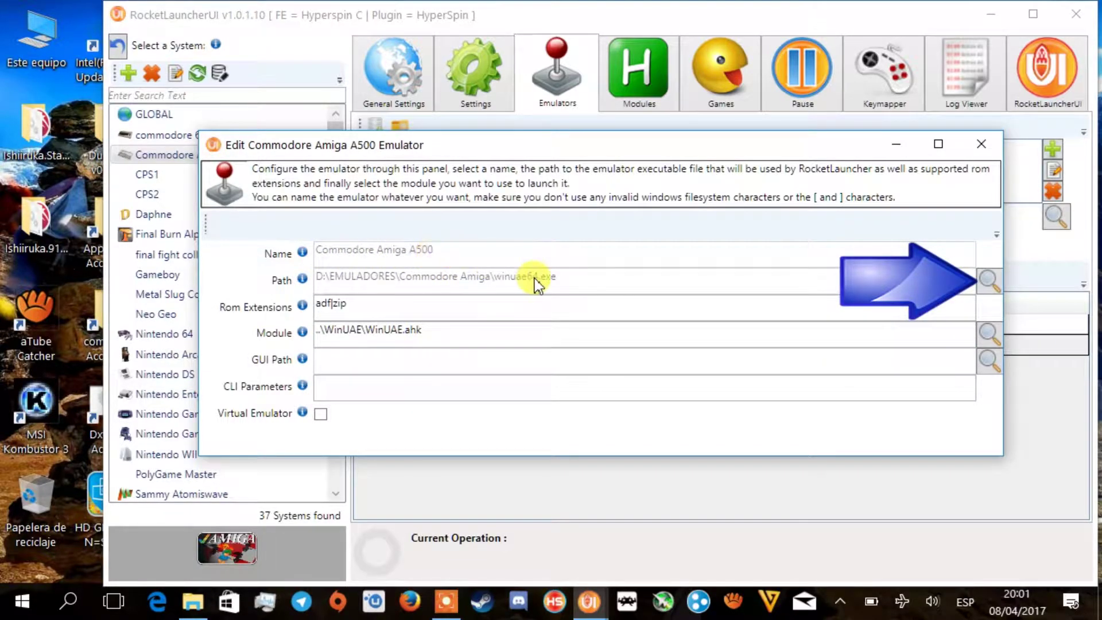
click(990, 282)
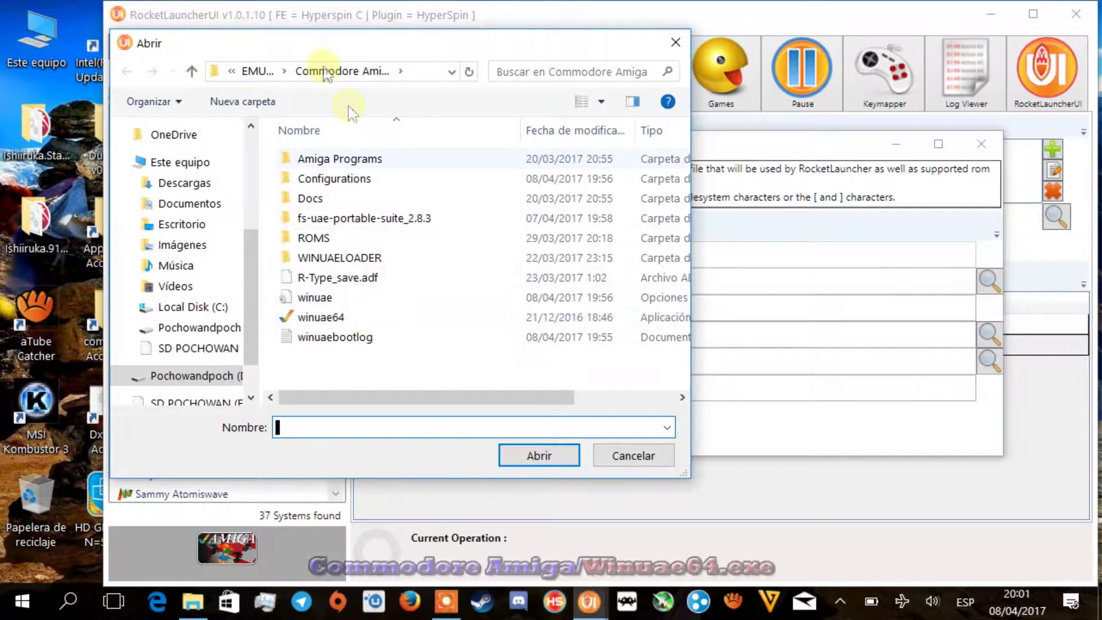
click(258, 71)
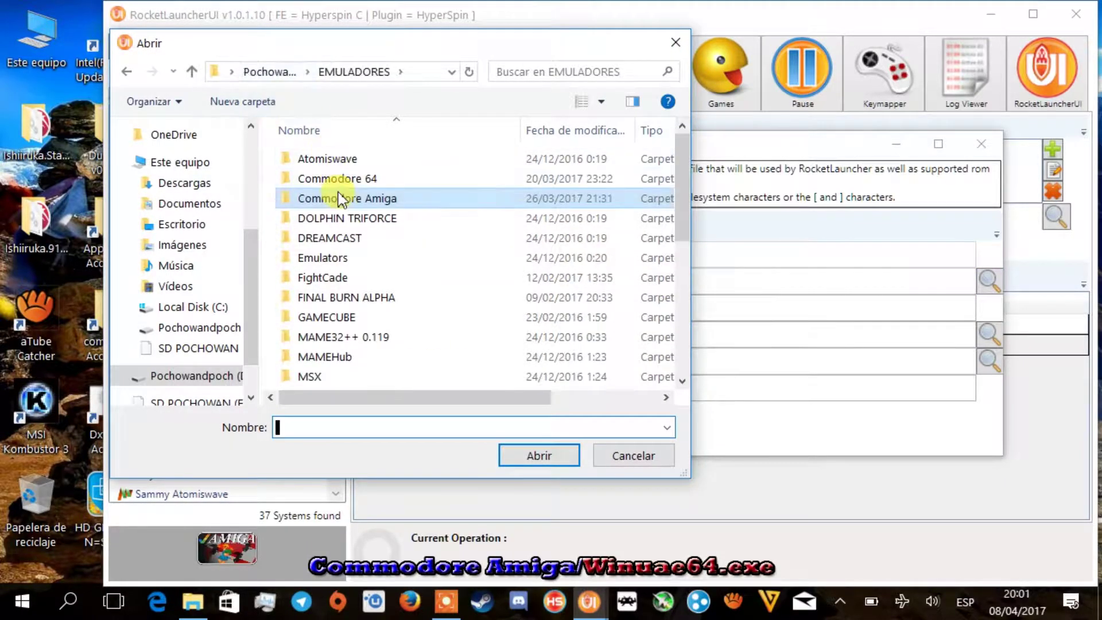
double_click(383, 202)
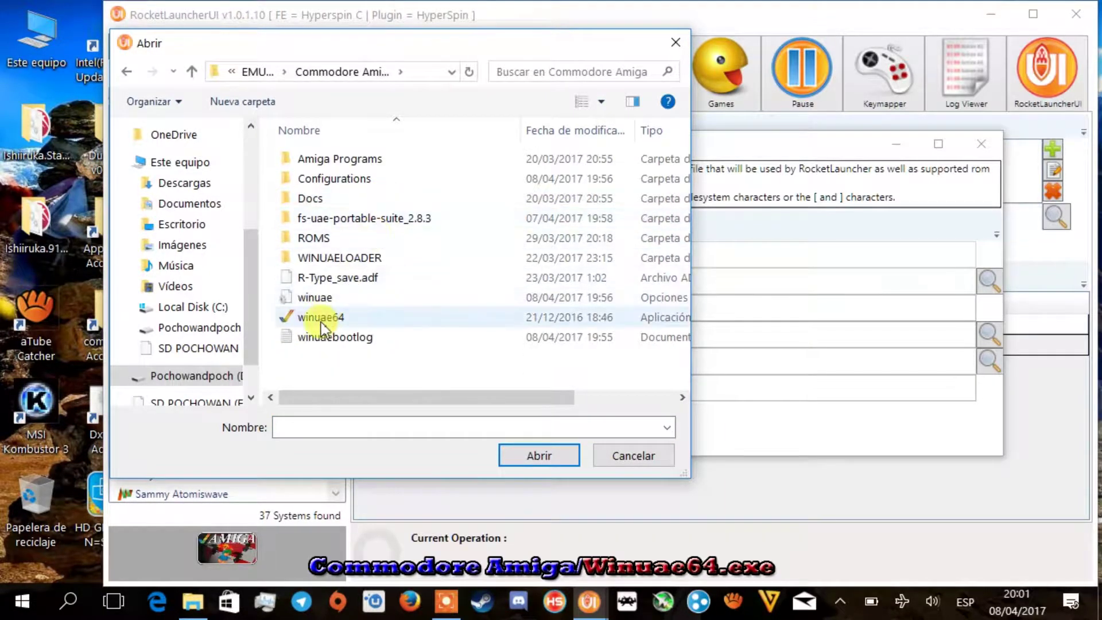
click(305, 325)
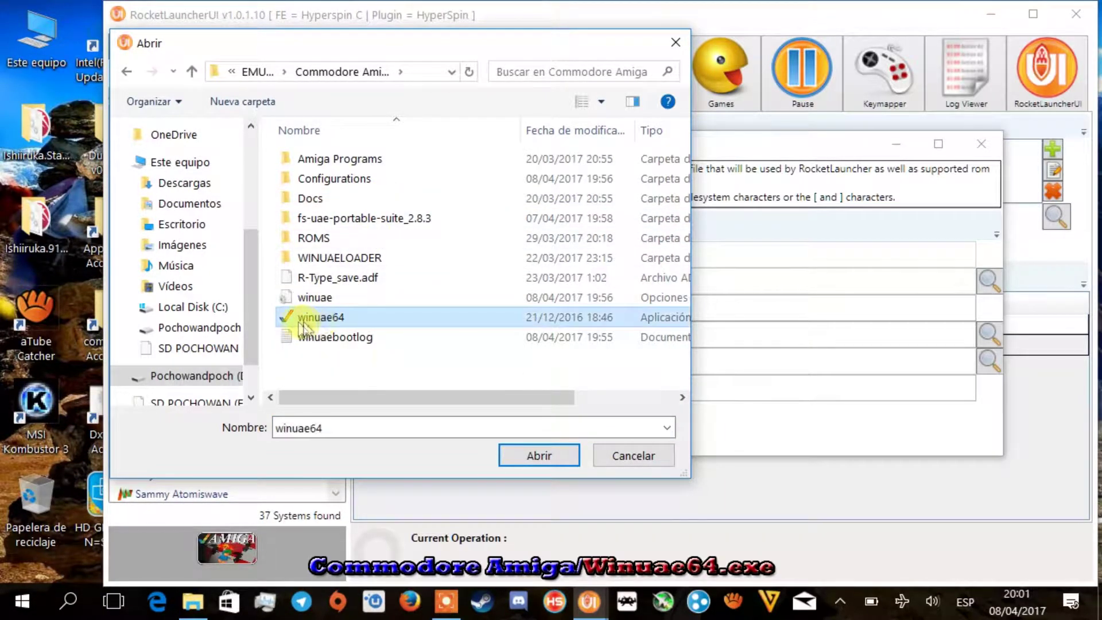
click(360, 324)
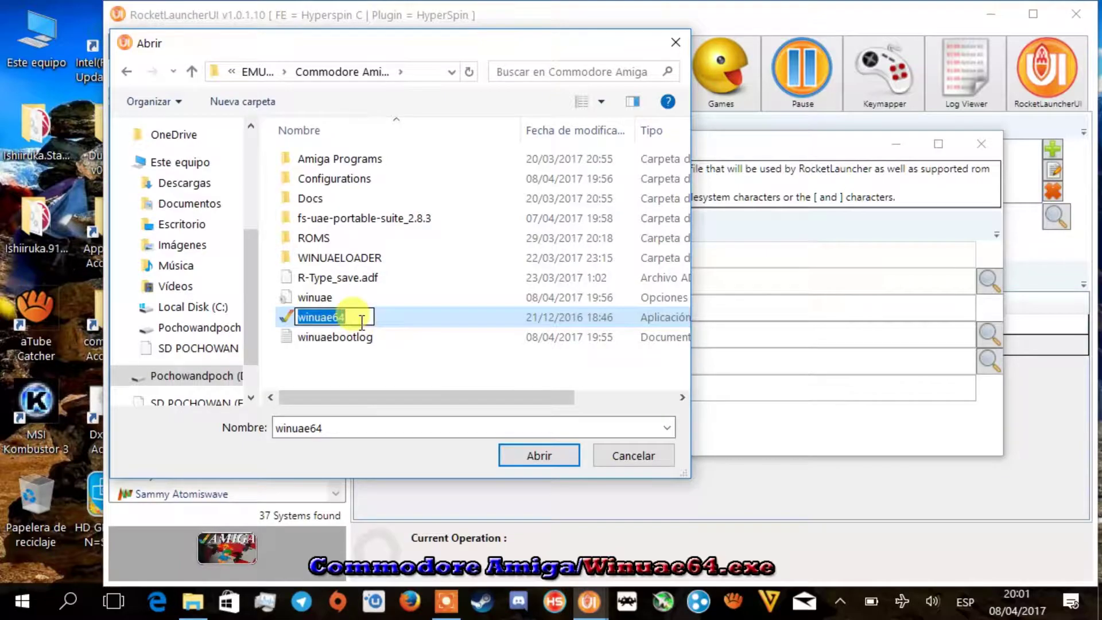
click(434, 396)
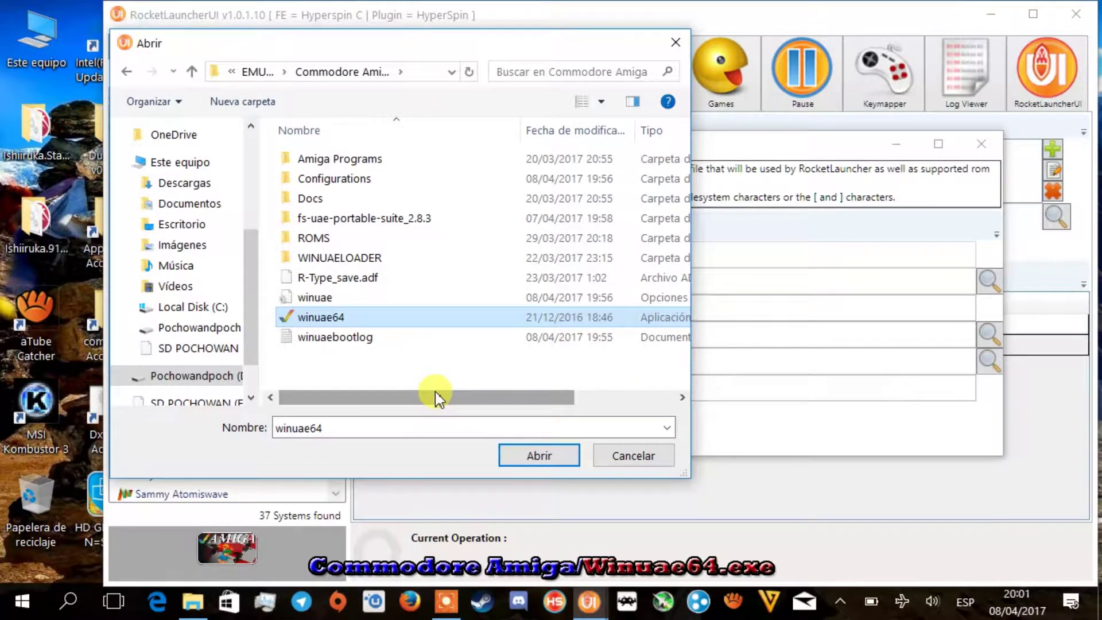
click(542, 462)
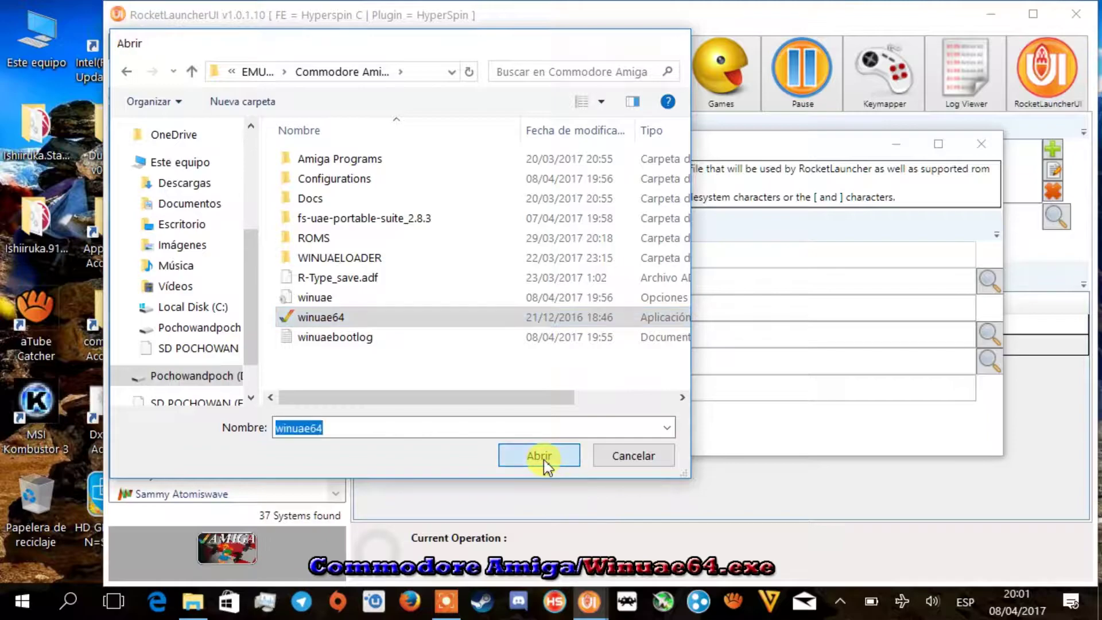
click(981, 144)
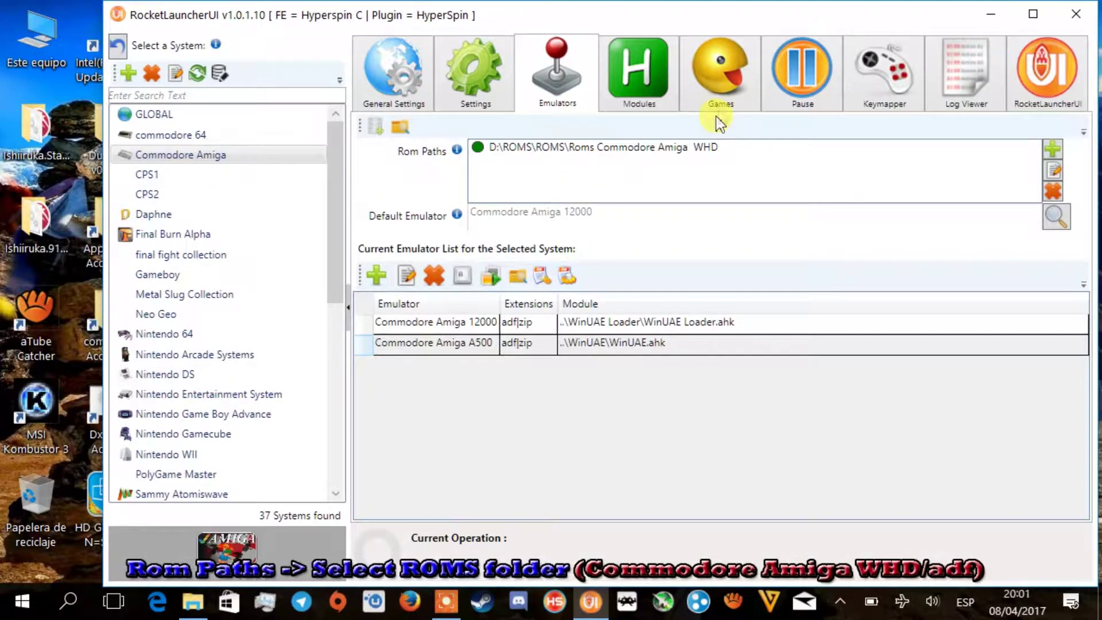
- Edit the Commodore Amiga system's existing ROM path, choosing the folder Roms Commodore Amiga WHD inside ROMS
click(695, 150)
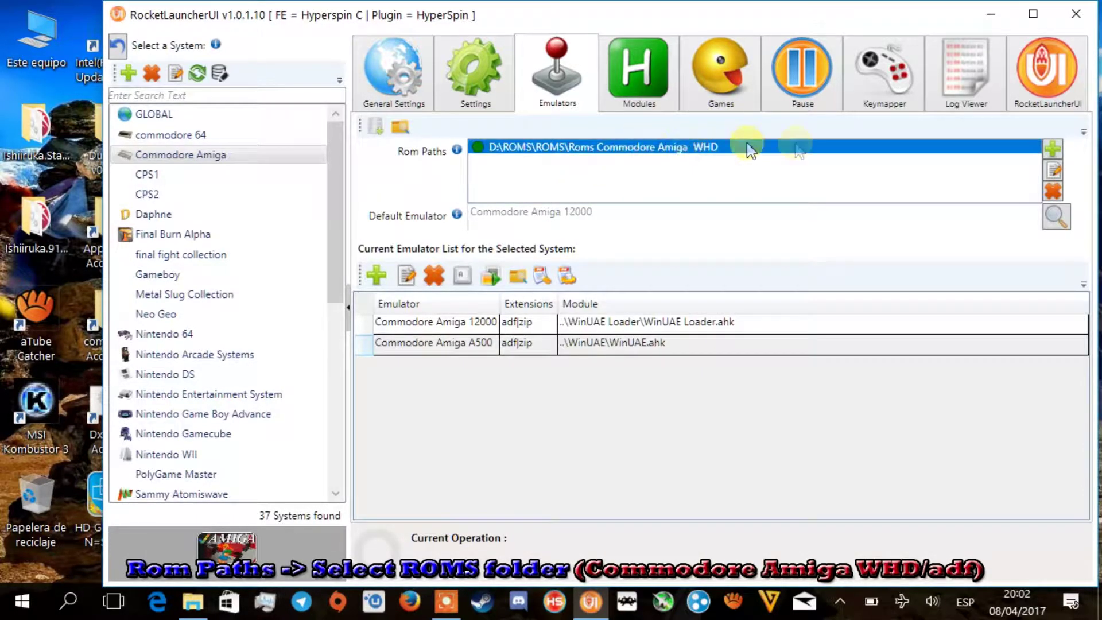
click(1054, 171)
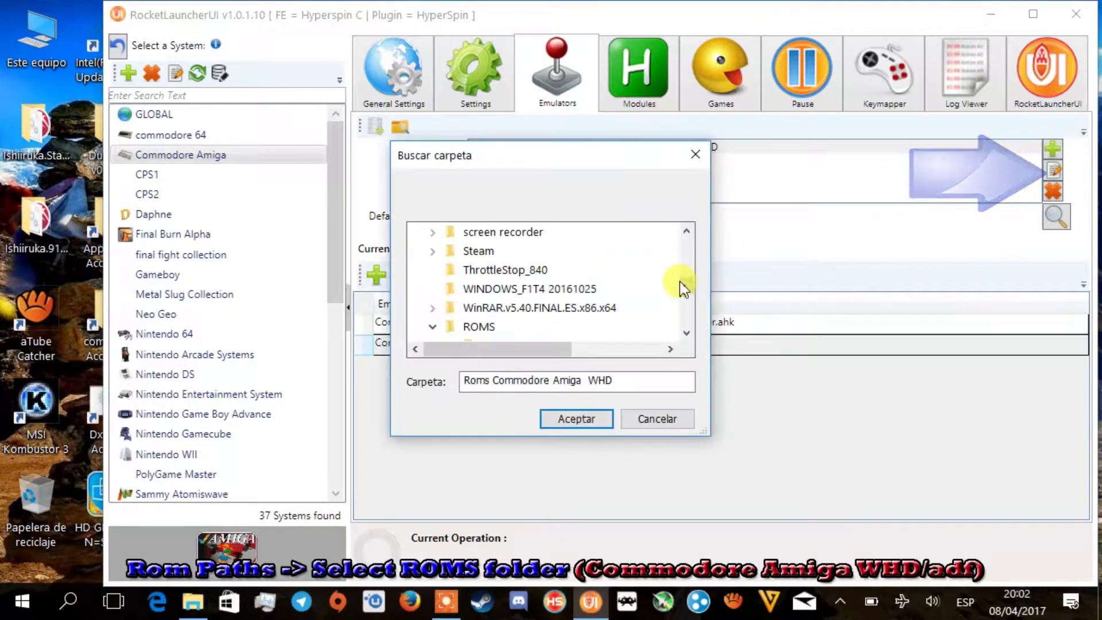
click(471, 331)
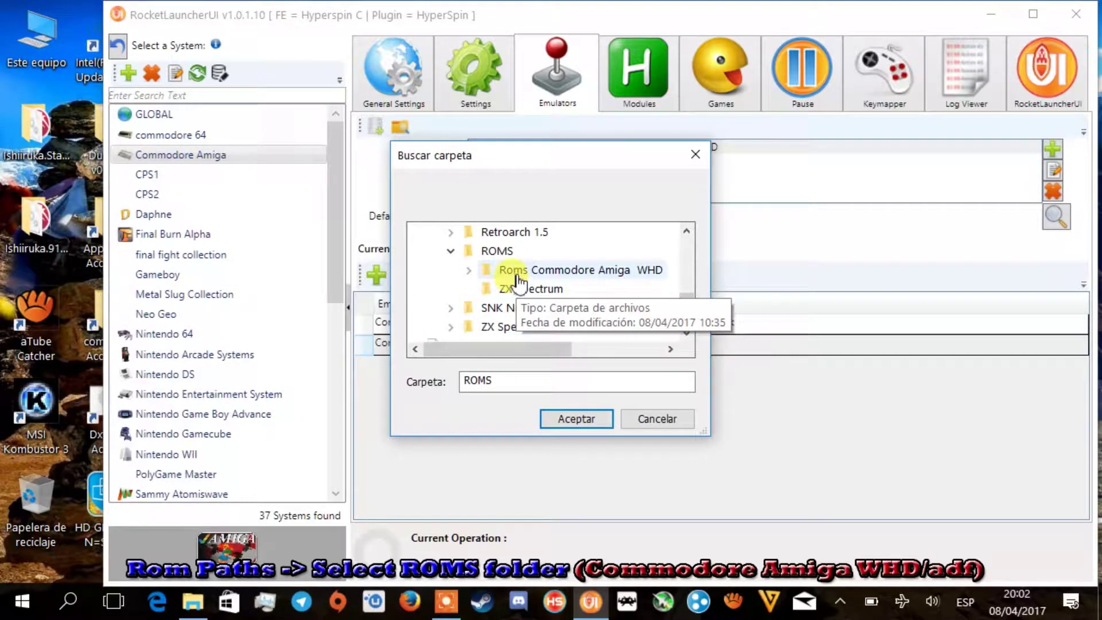
click(517, 275)
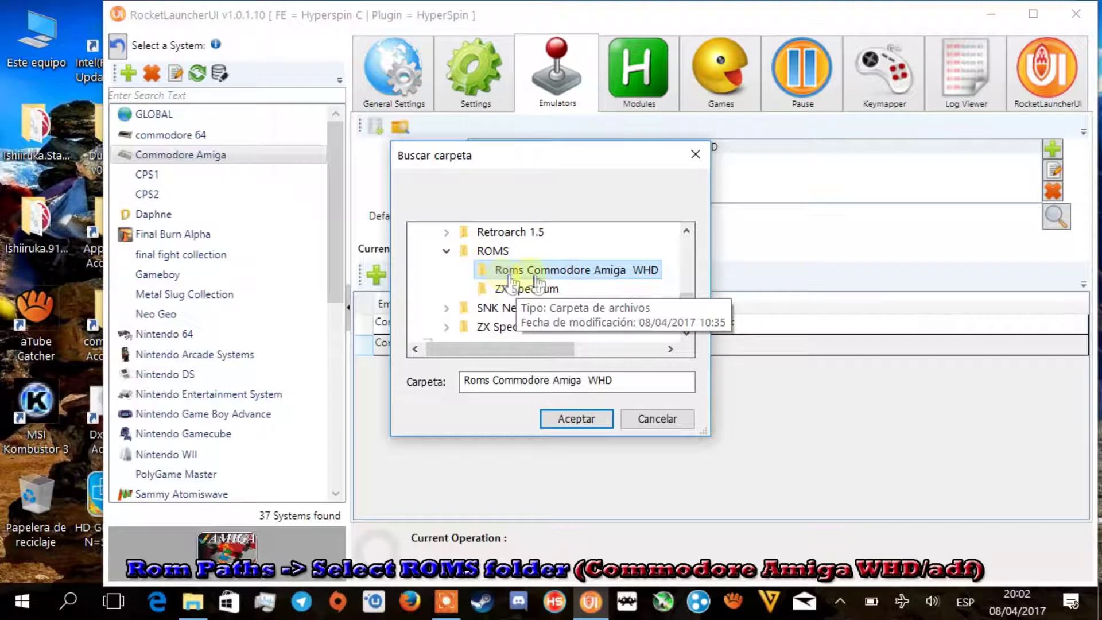
click(576, 419)
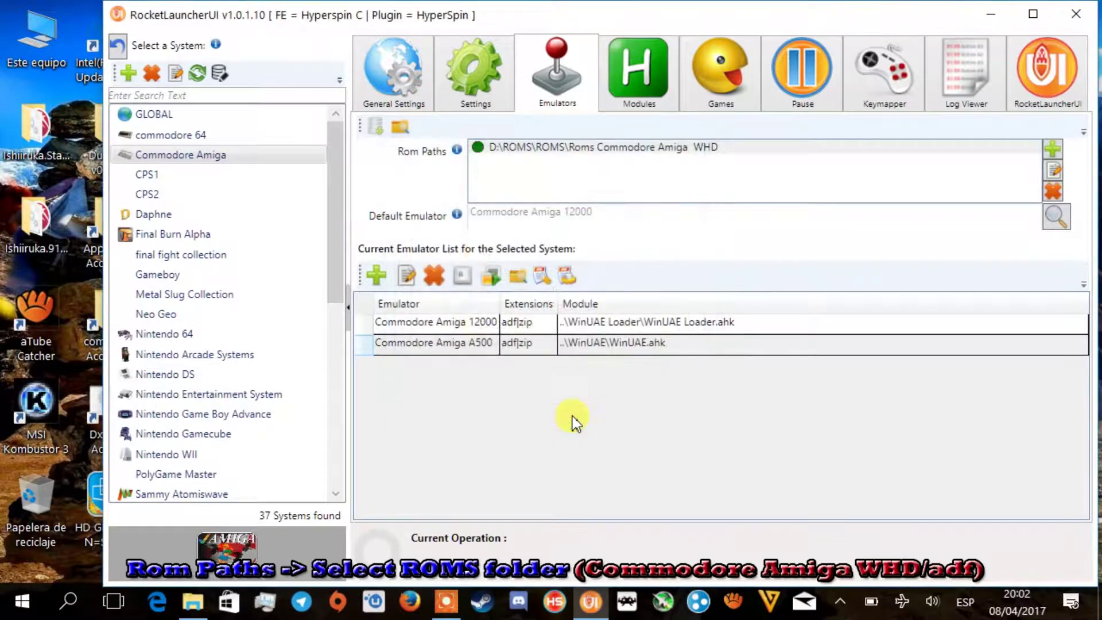
- Run the system audit of the Commodore Amiga games and look through the audited list as far as Dragon Ninja (1988)
click(722, 92)
click(403, 160)
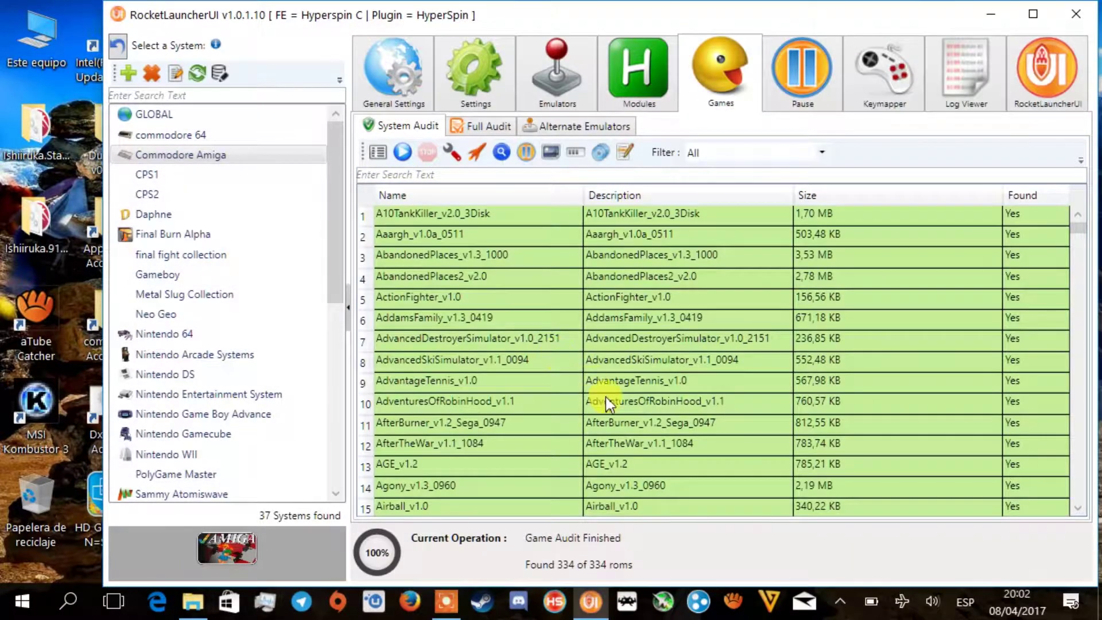
scroll(574, 405, down, 16)
scroll(540, 405, down, 2)
scroll(540, 405, down, 20)
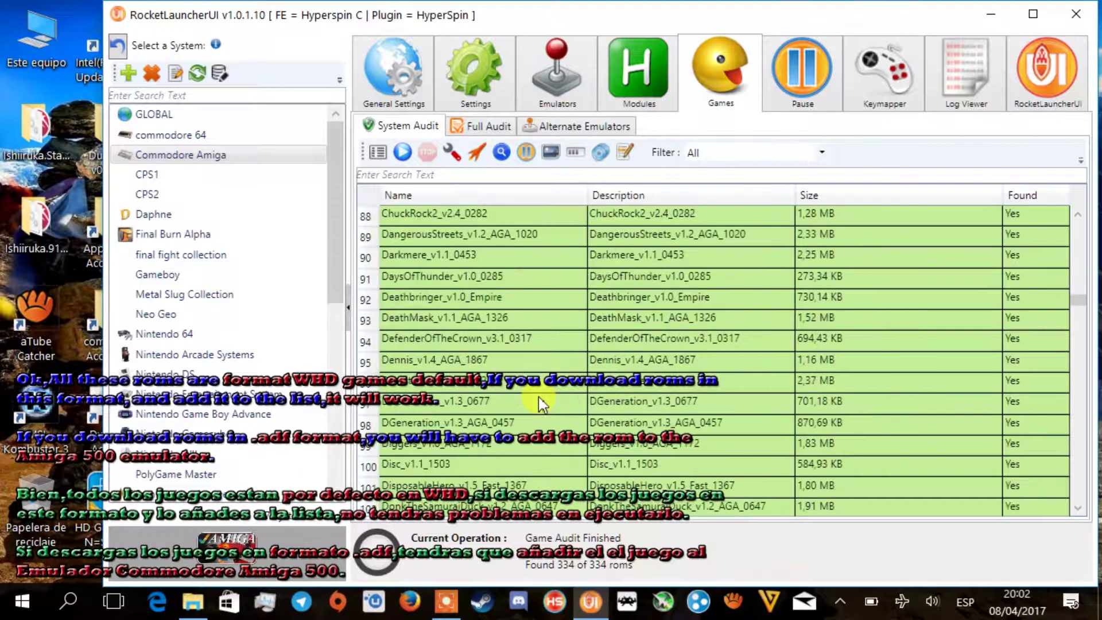
scroll(540, 404, down, 15)
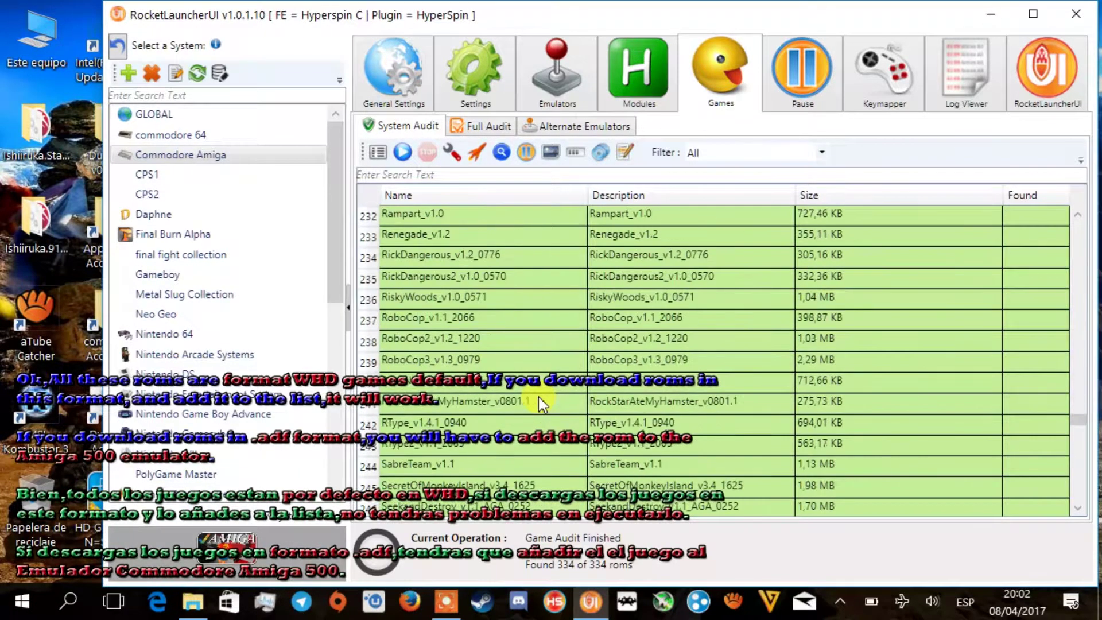
scroll(540, 405, up, 20)
scroll(540, 405, up, 11)
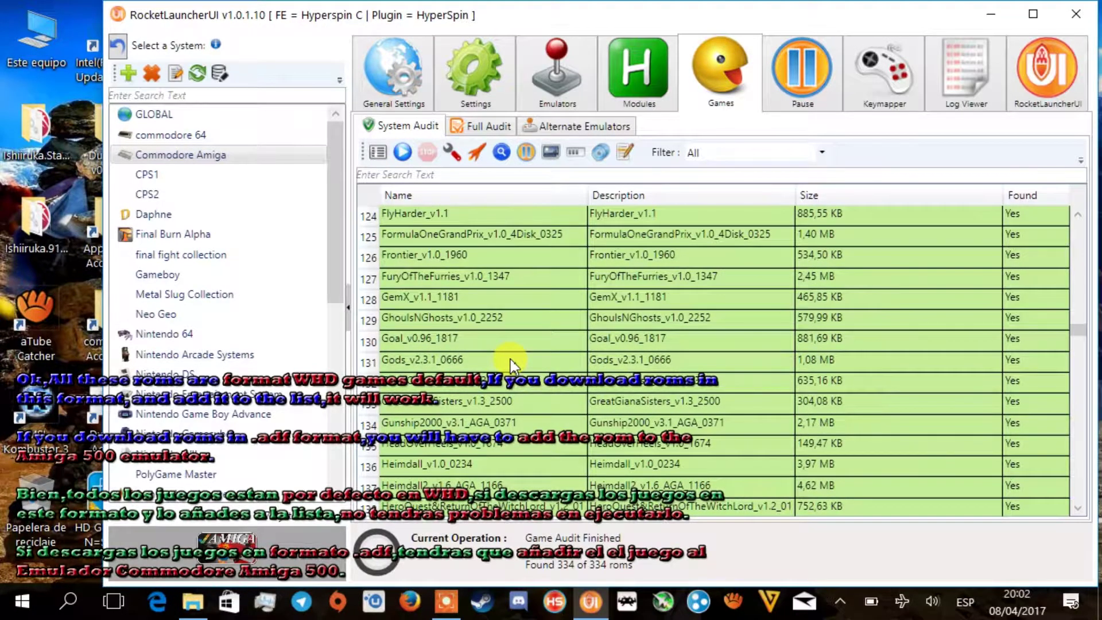
scroll(510, 362, up, 12)
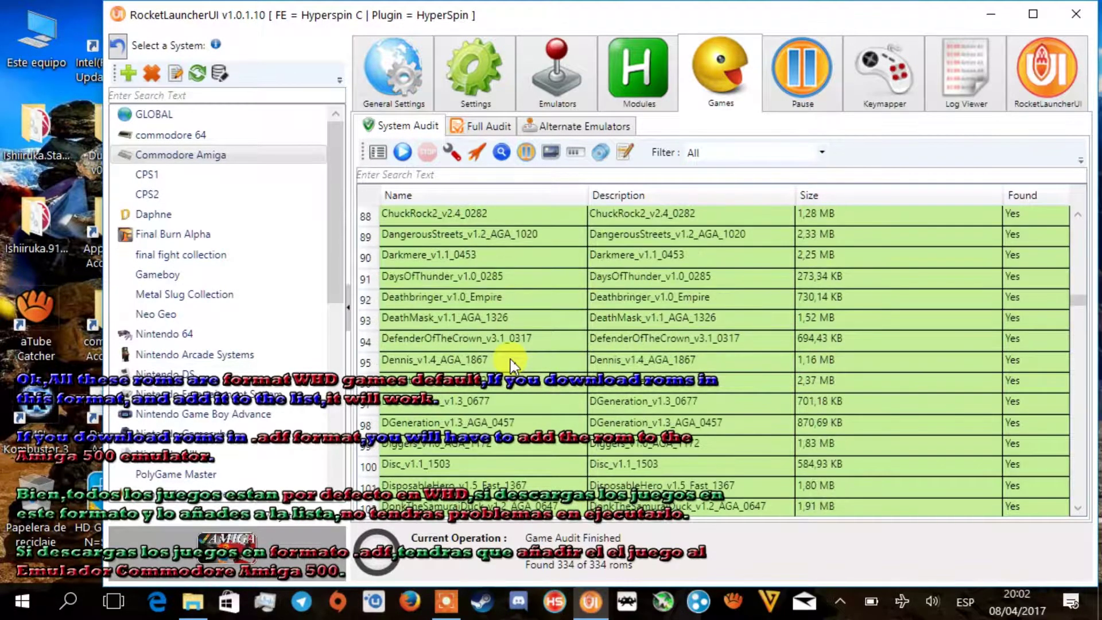
scroll(510, 363, down, 1)
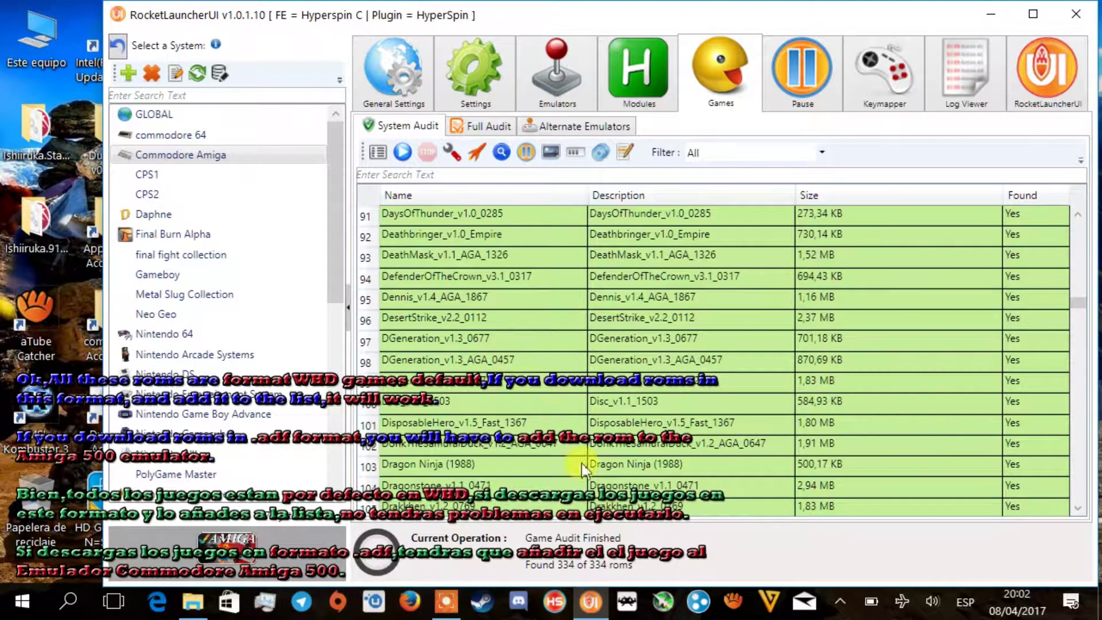
- Start a new alternate game emulator entry for the Commodore Amiga system and choose Dragon Ninja (1988) as its game
click(498, 466)
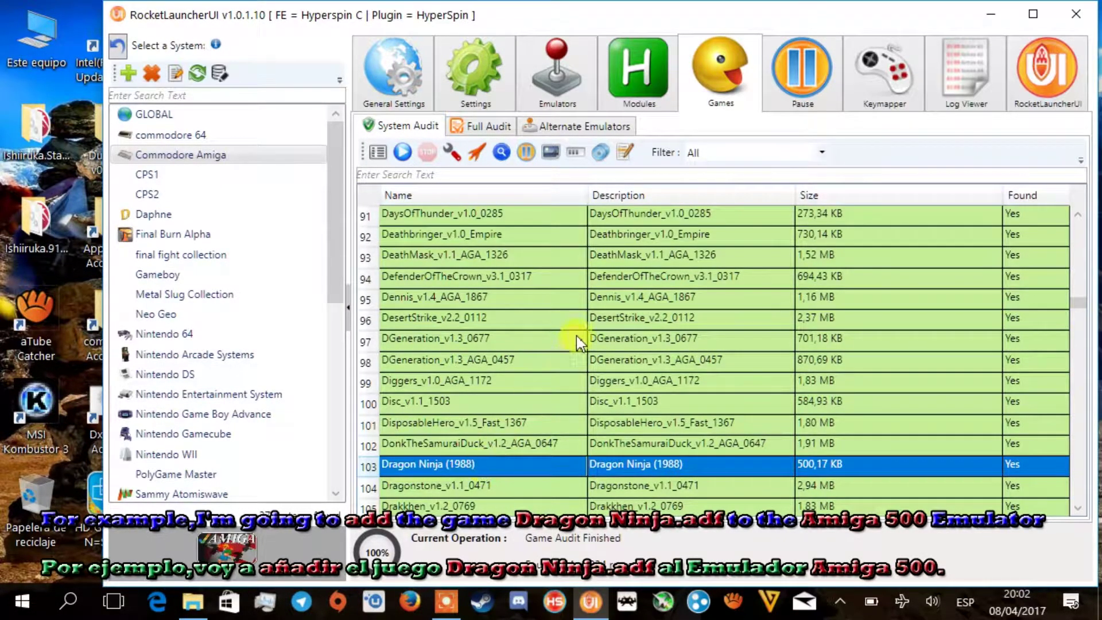
click(586, 128)
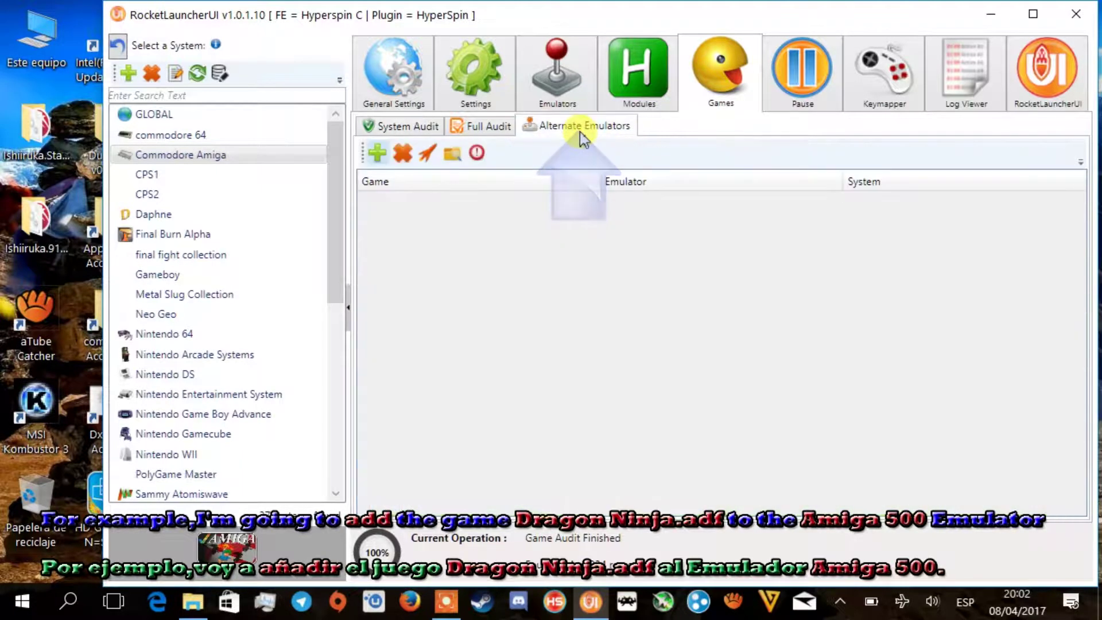
click(379, 156)
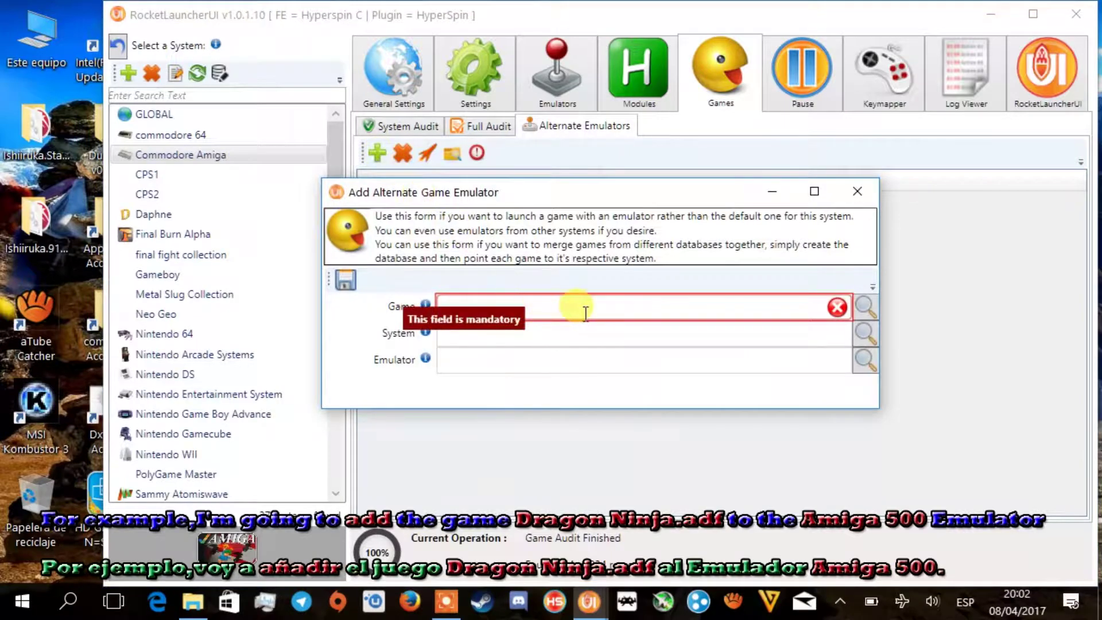
click(864, 309)
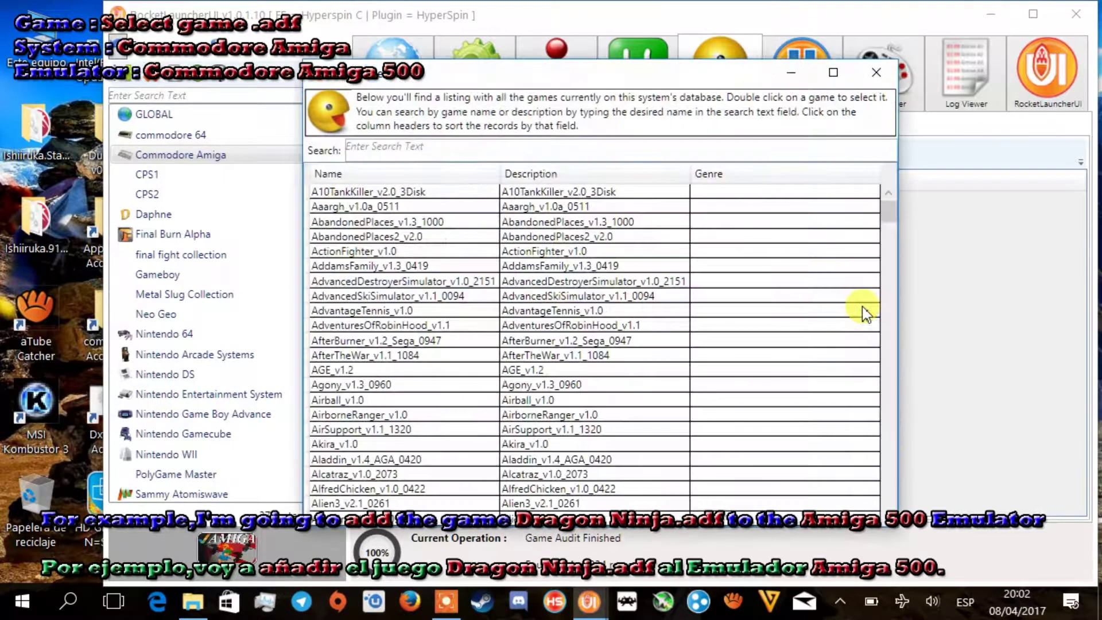
scroll(414, 394, down, 15)
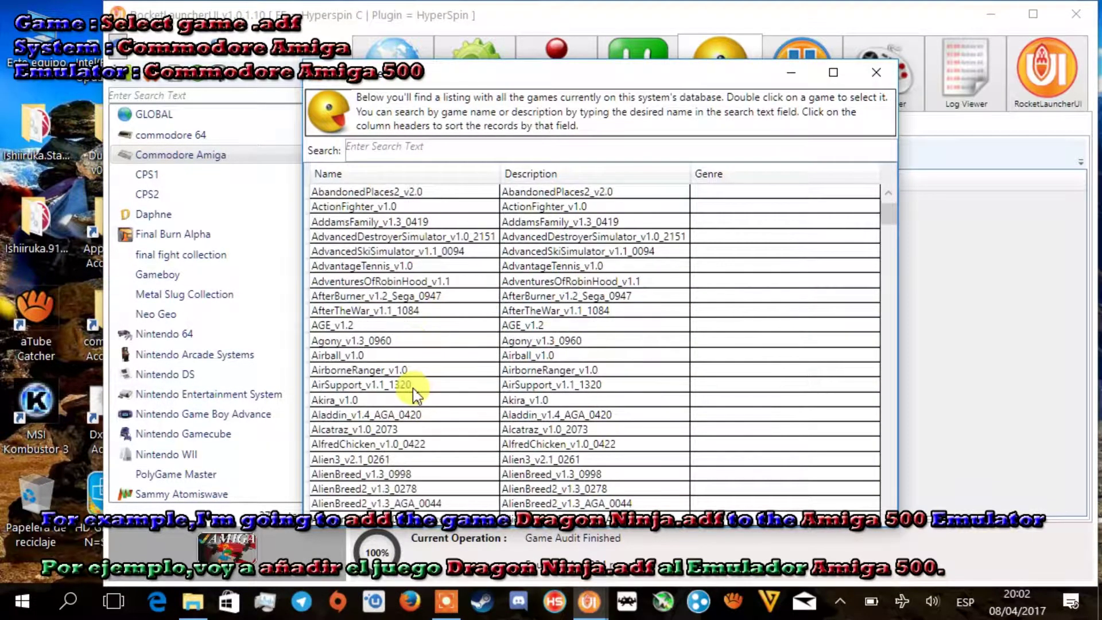
scroll(397, 412, down, 15)
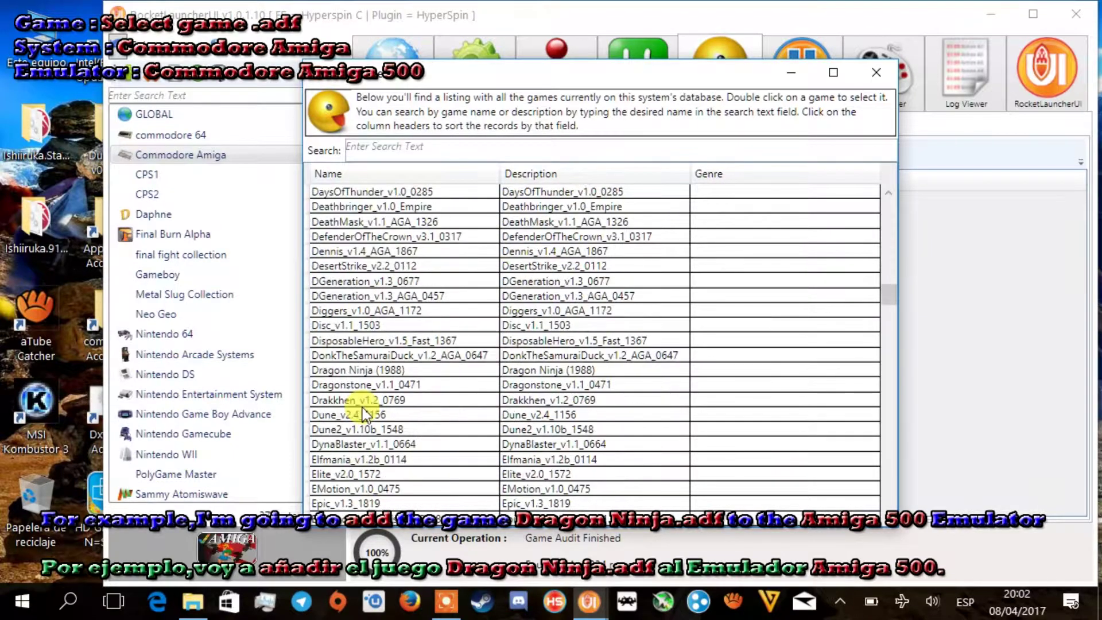
double_click(360, 372)
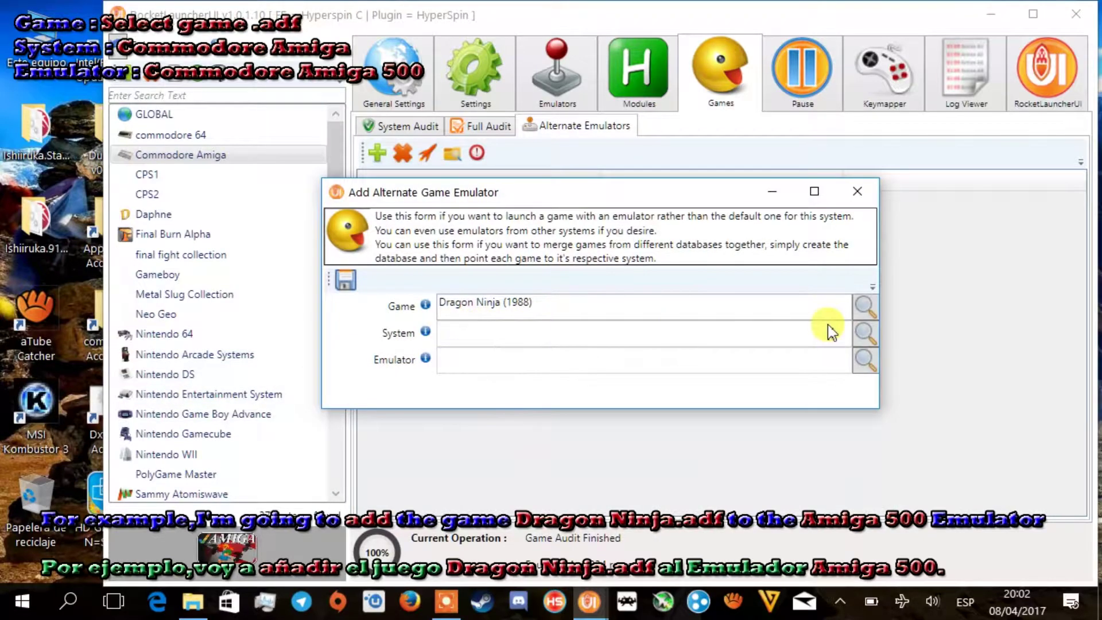
- Assign the system Commodore Amiga and the emulator Commodore Amiga A500 to the Dragon Ninja alternate entry and save it
click(870, 339)
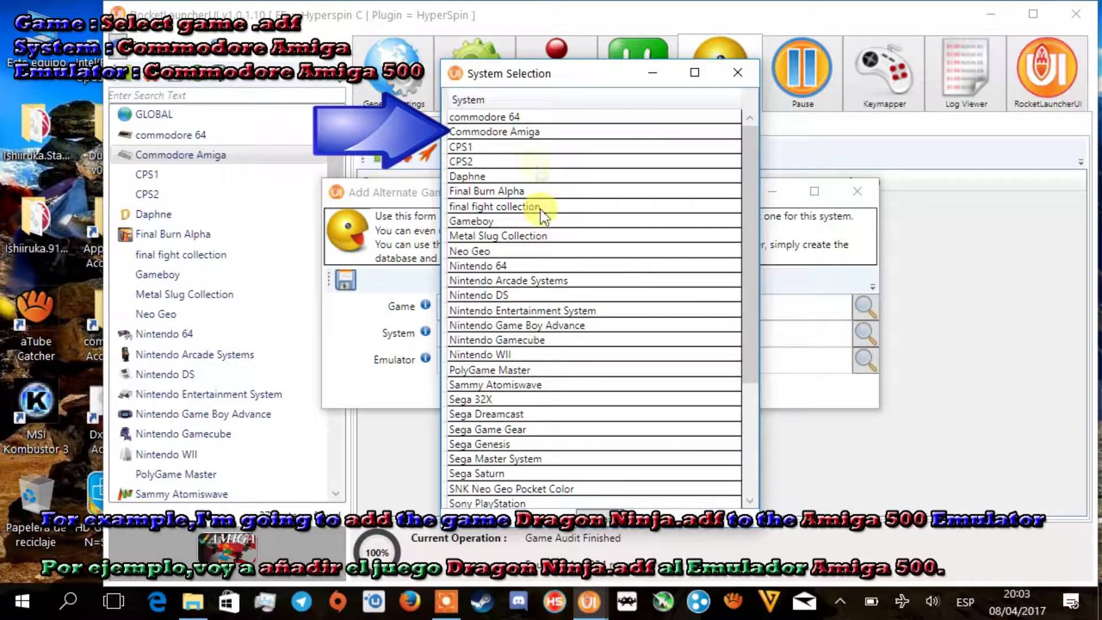
double_click(517, 137)
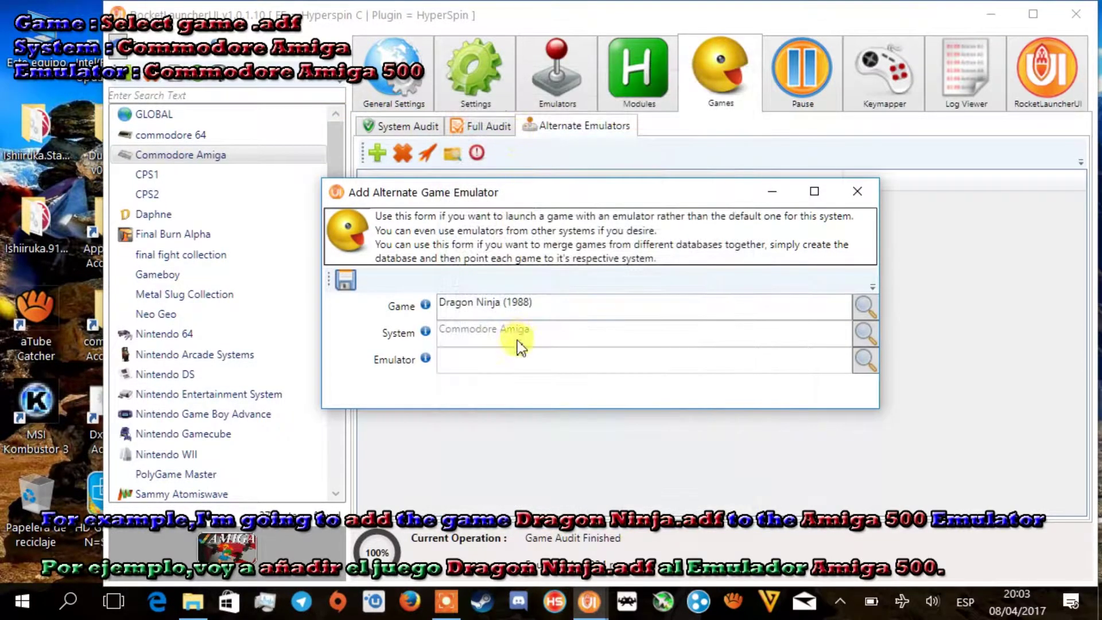
click(867, 368)
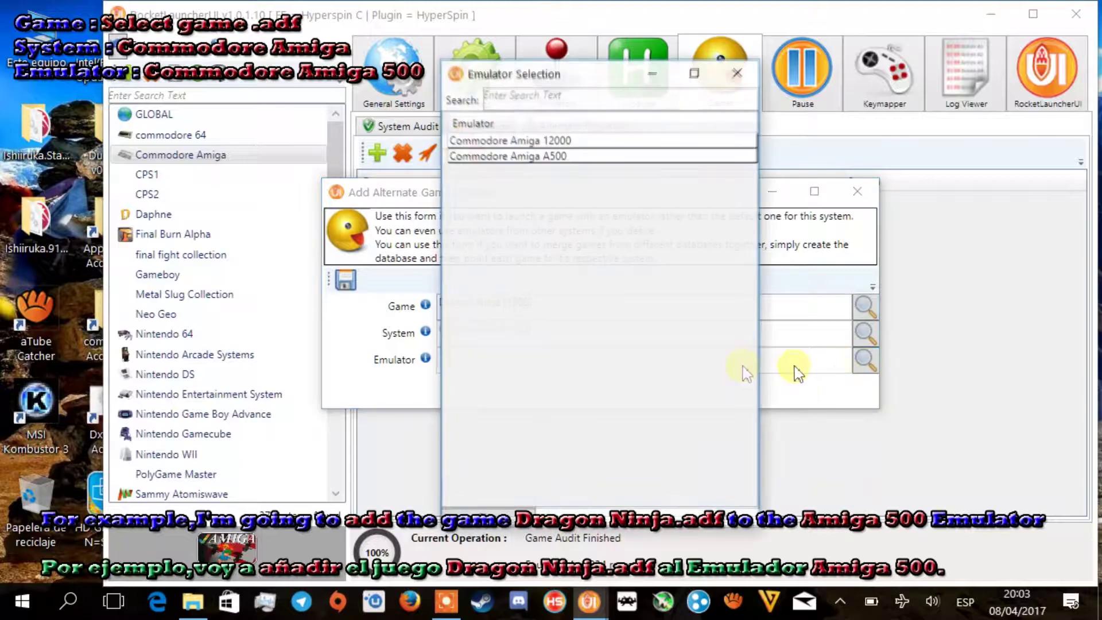
click(545, 158)
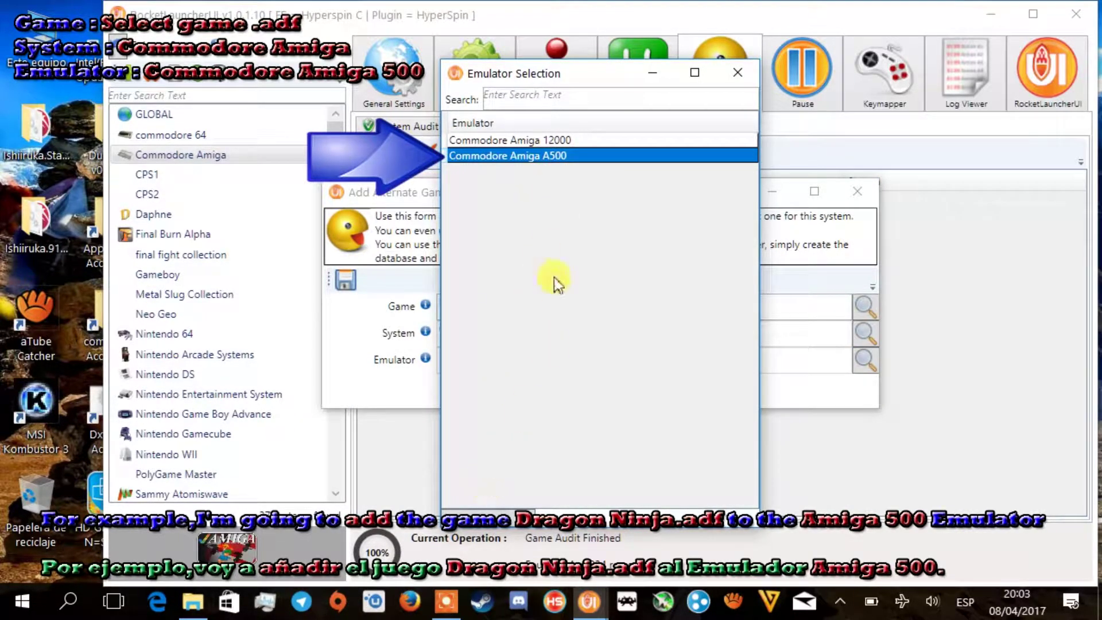
double_click(555, 157)
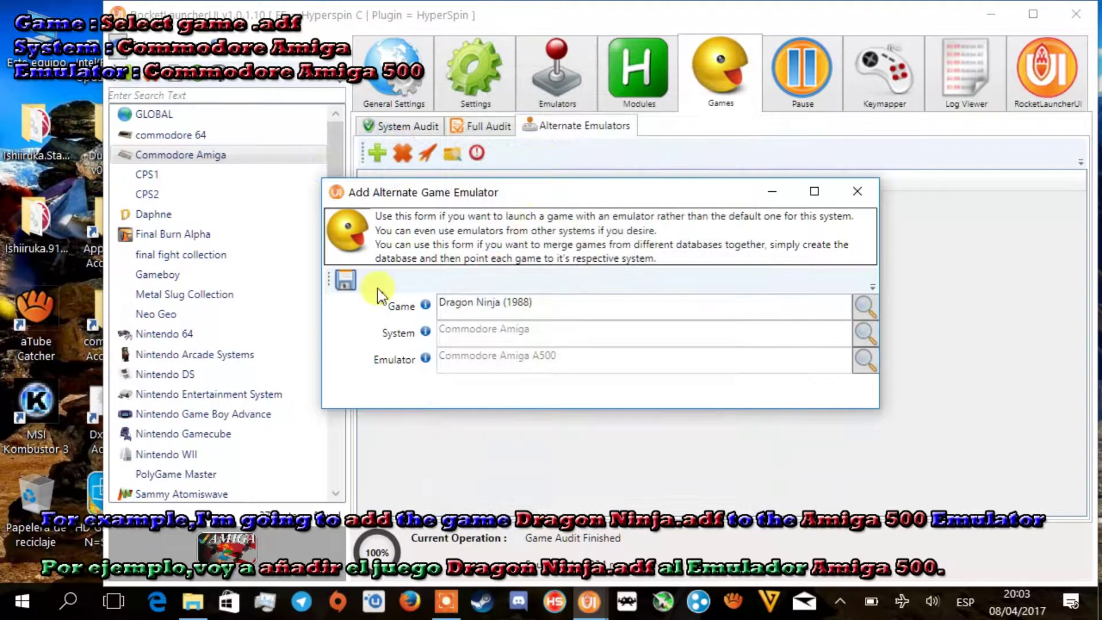
click(346, 281)
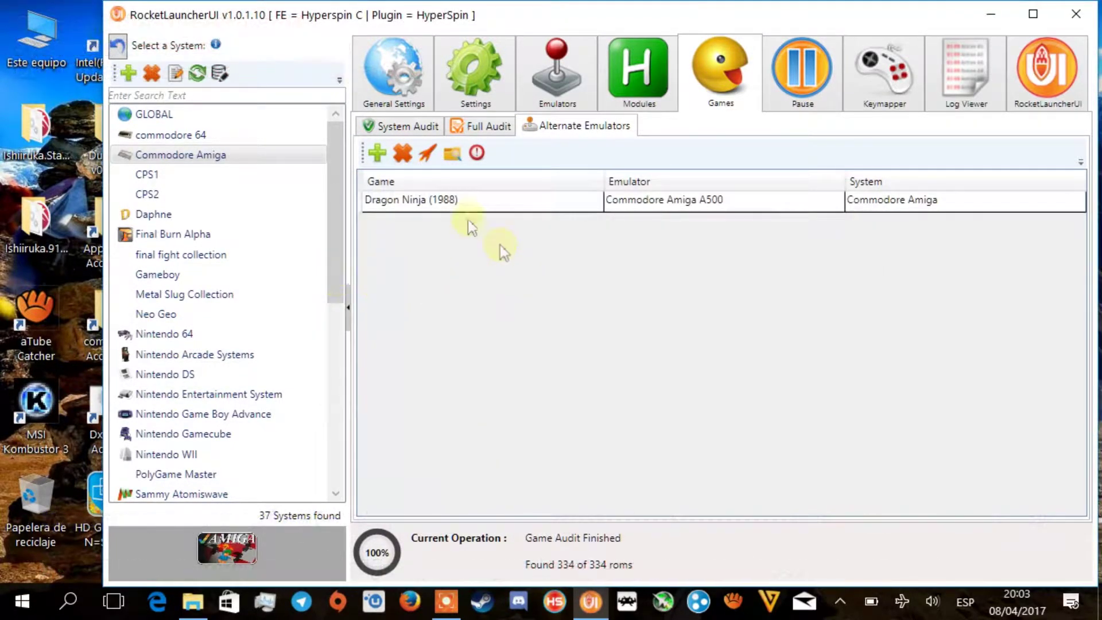
- Check the Dragon Ninja (1988) alternate entry and the Commodore Amiga A500 emulator in the system's emulator list, and close RocketLauncherUI
click(430, 201)
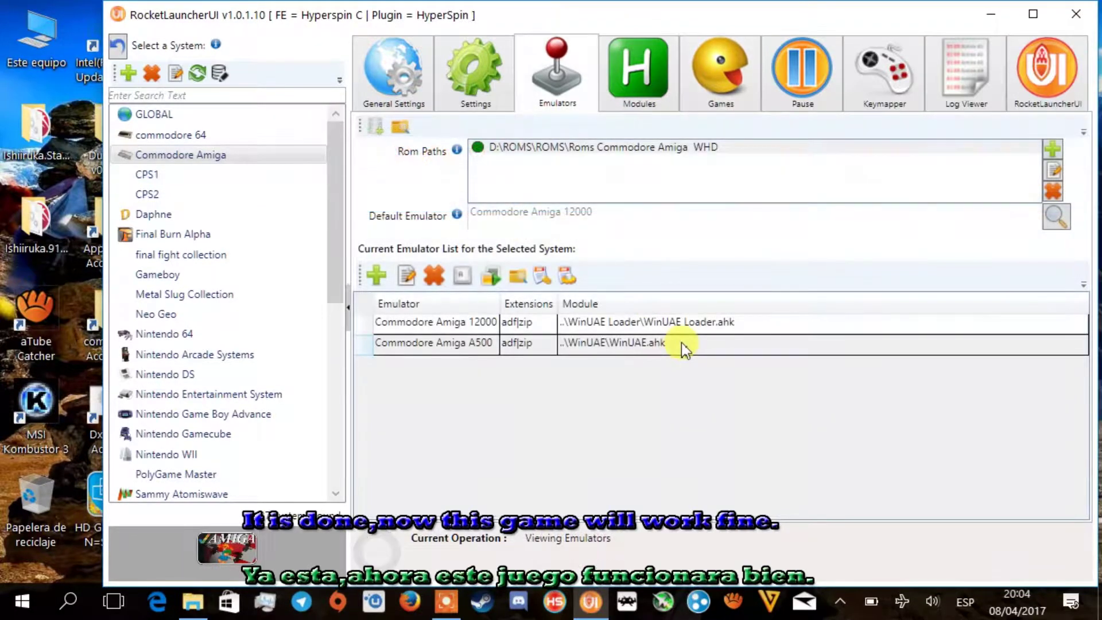
click(600, 344)
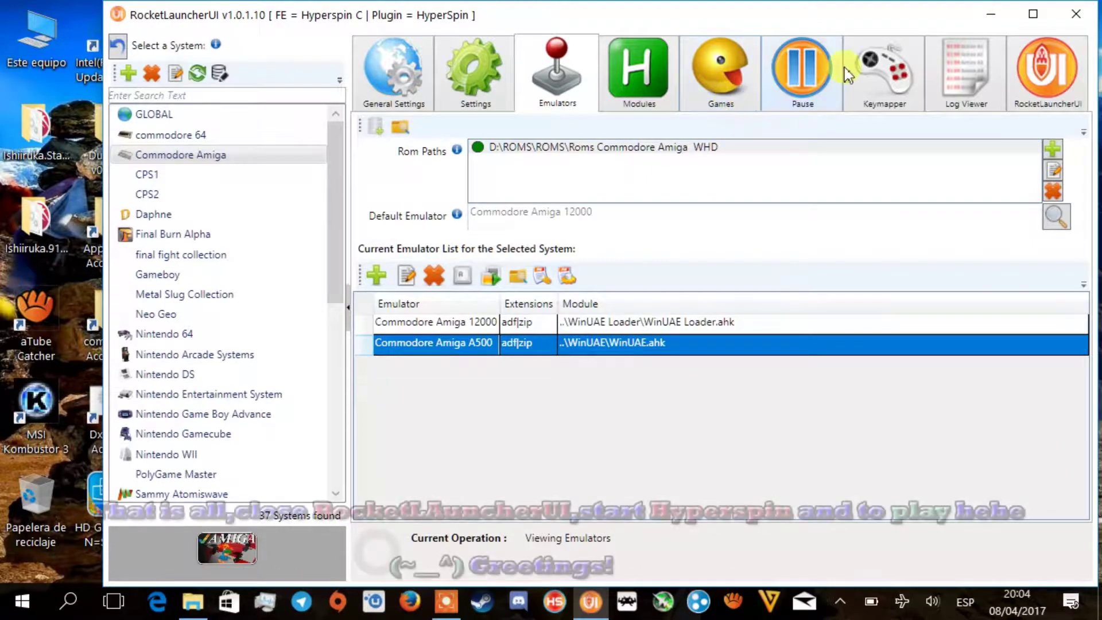
click(1067, 16)
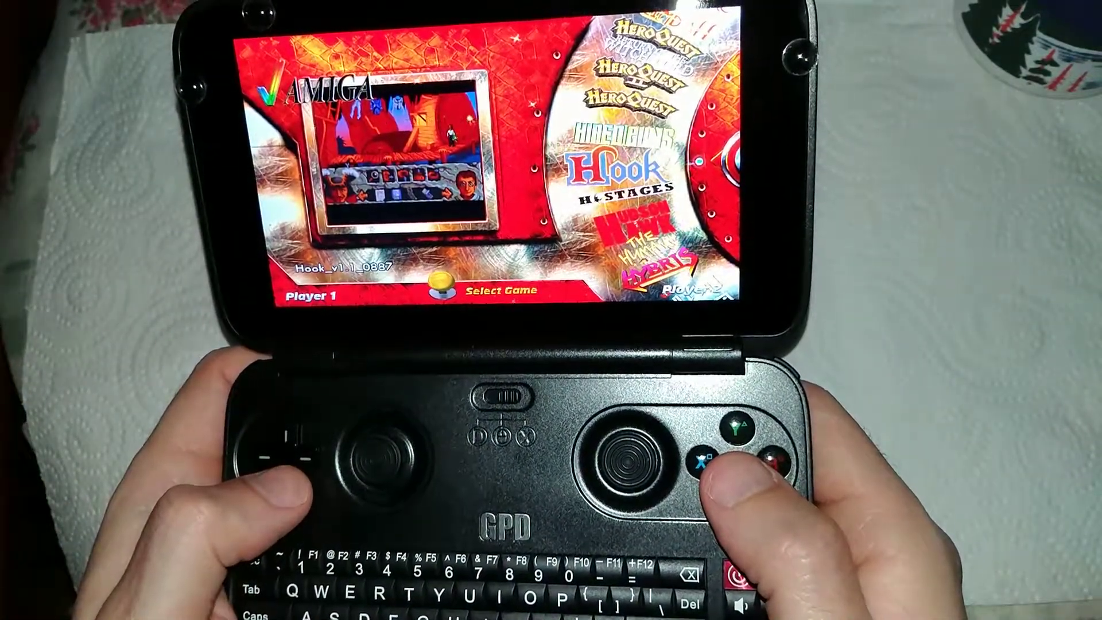
key(Down)
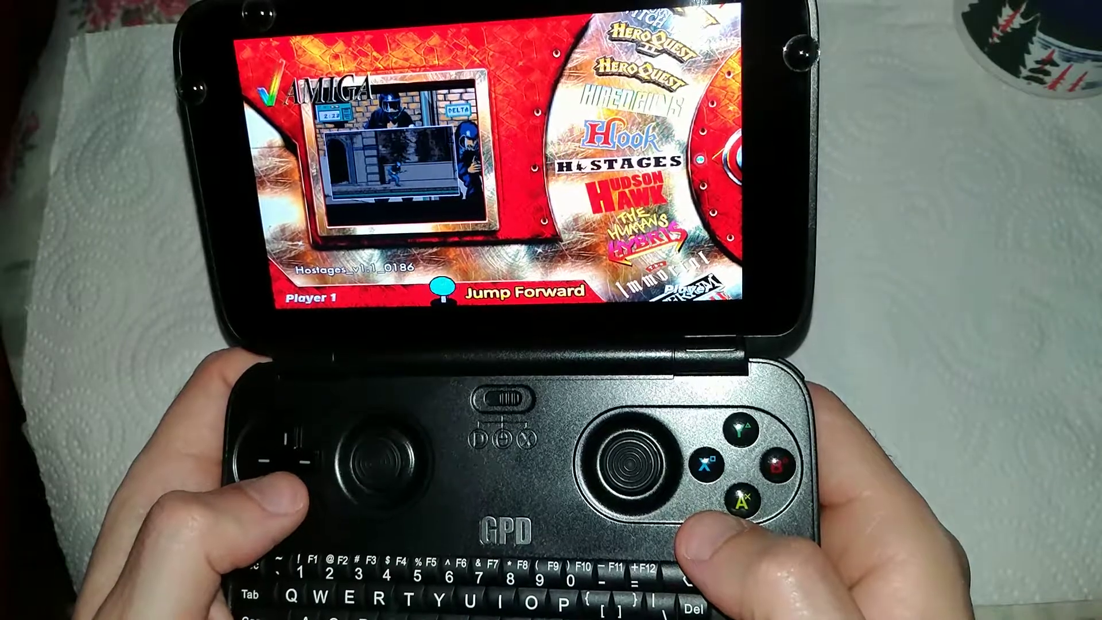
key(Down)
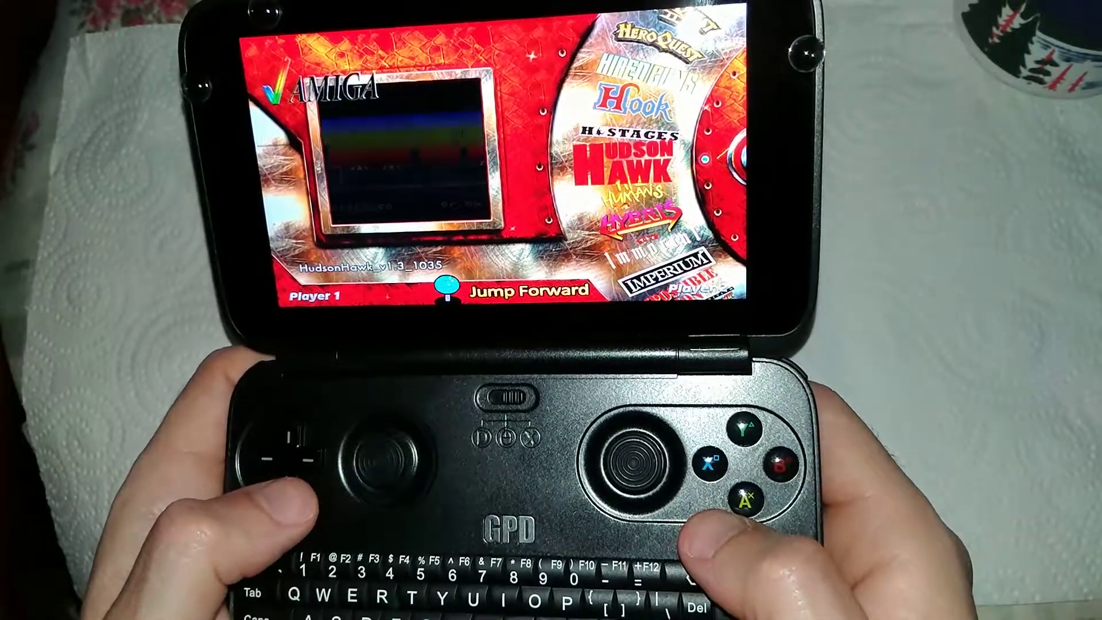